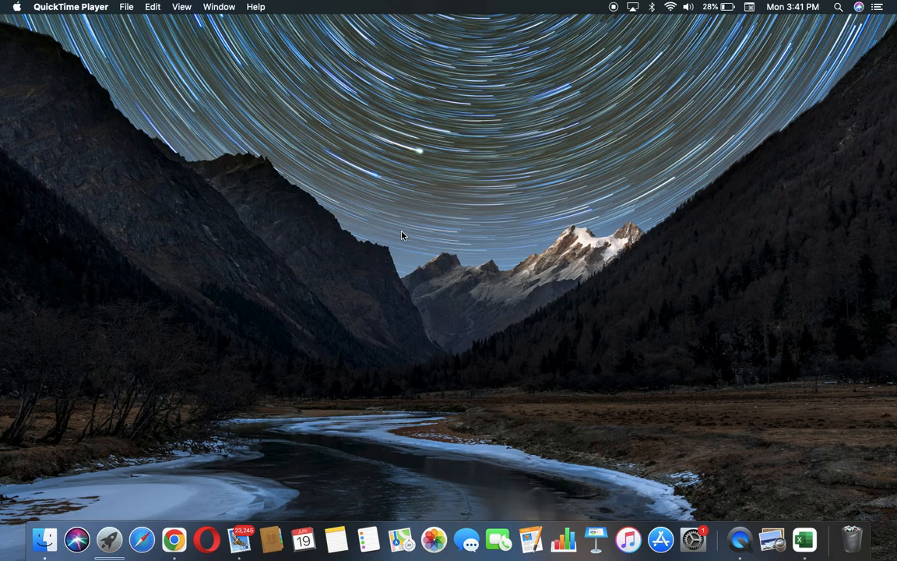
Switch to Google Chrome, go to Google Sheets and create a blank spreadsheet
{"action": "left_click", "coordinate": [174, 540]}
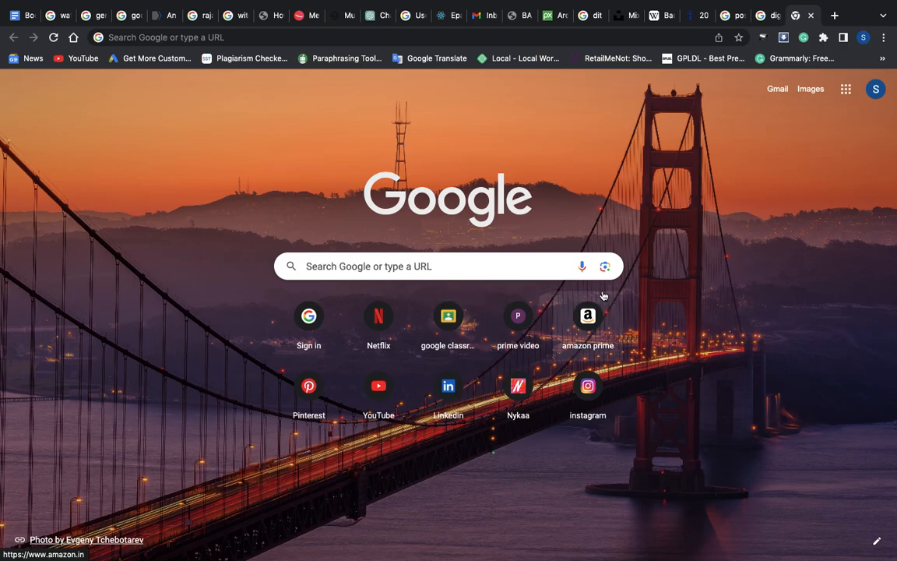
{"action": "left_click", "coordinate": [847, 89]}
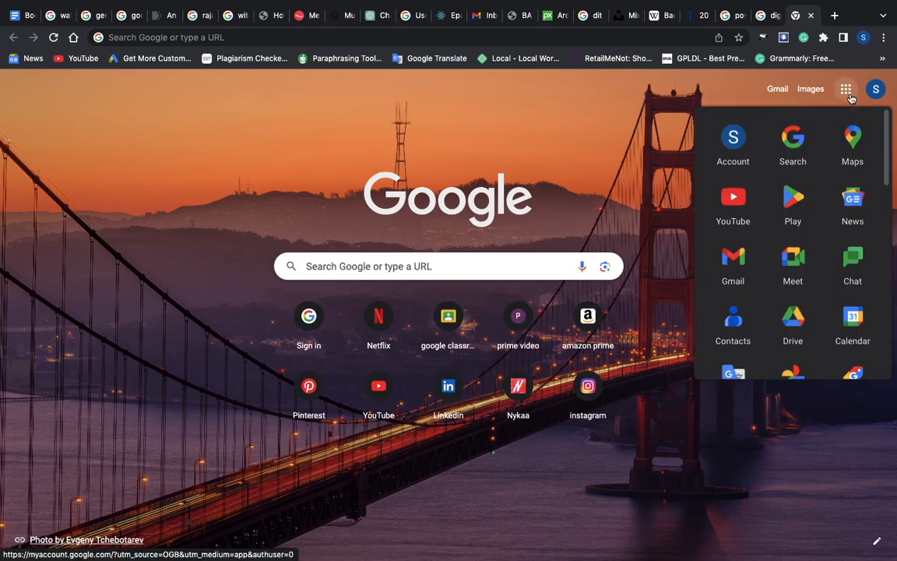
{"action": "scroll", "coordinate": [888, 175], "scroll_direction": "down", "scroll_amount": 3}
{"action": "left_click_drag", "start_coordinate": [887, 175], "coordinate": [887, 211]}
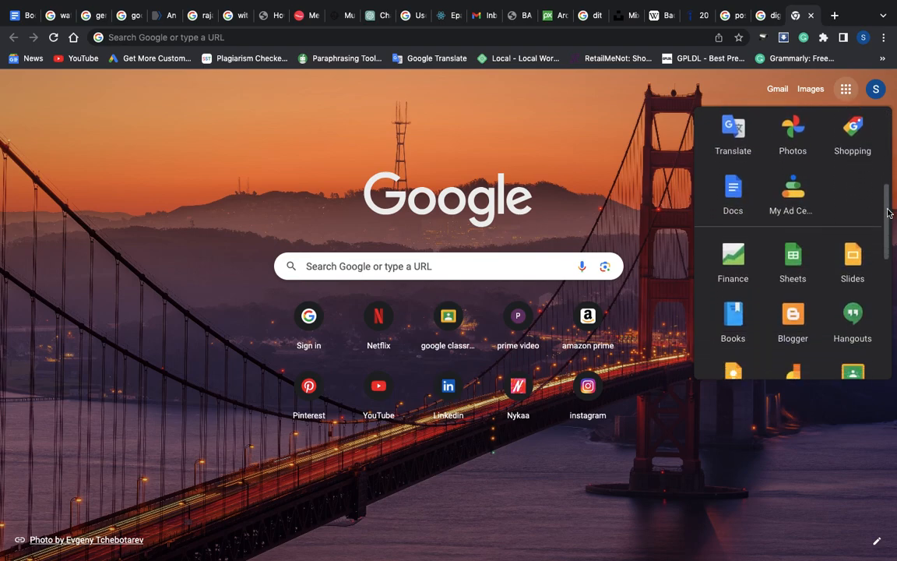
{"action": "left_click", "coordinate": [801, 254]}
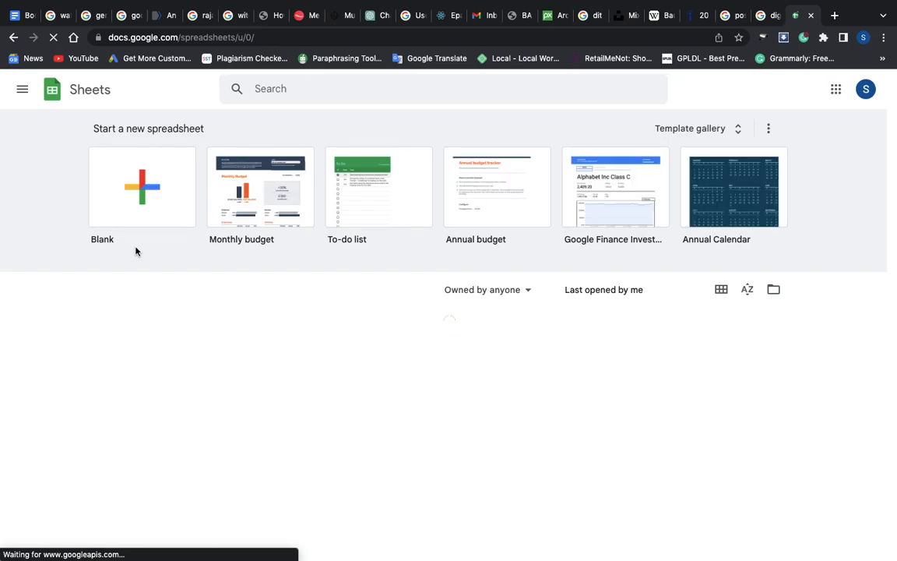
{"action": "left_click", "coordinate": [155, 209]}
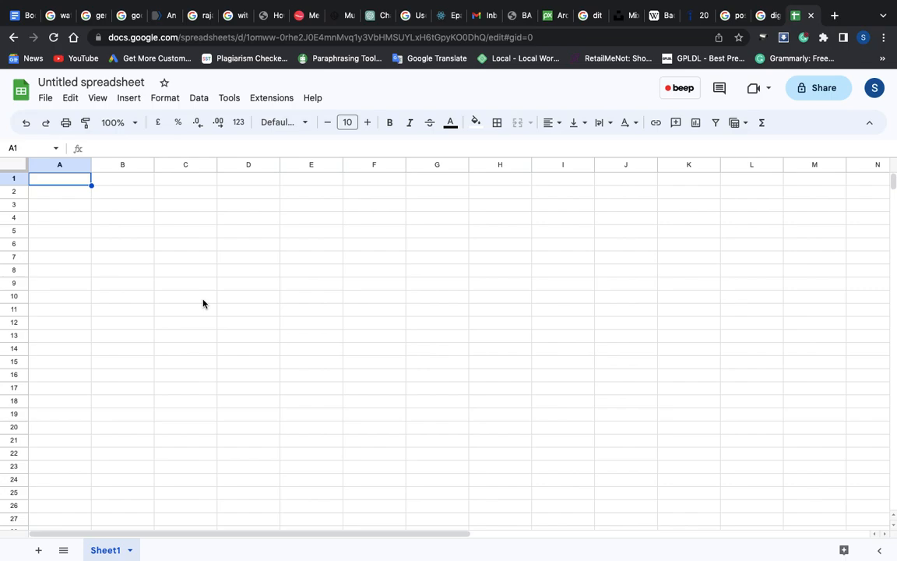
Rename the untitled spreadsheet as Daily Expenses
{"action": "left_click", "coordinate": [114, 82]}
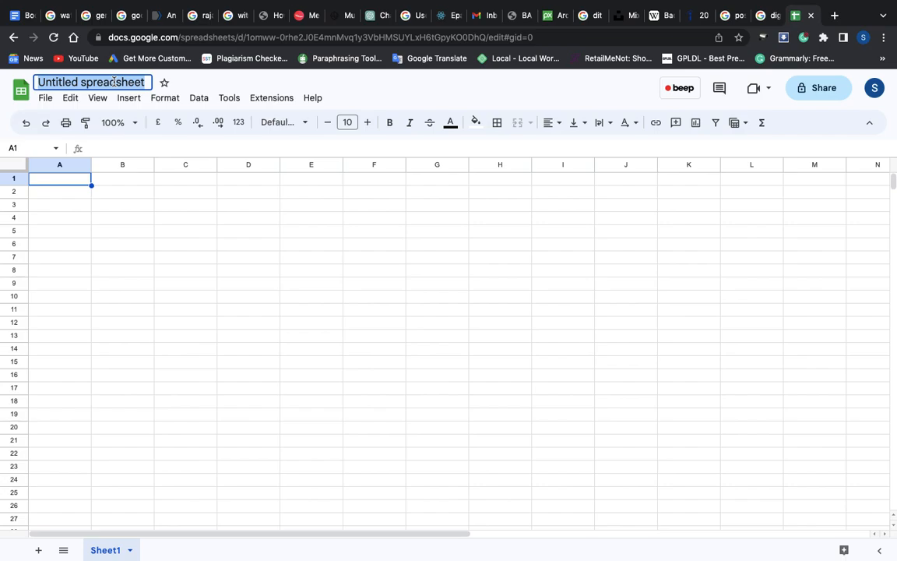
{"action": "key", "text": "BackSpace"}
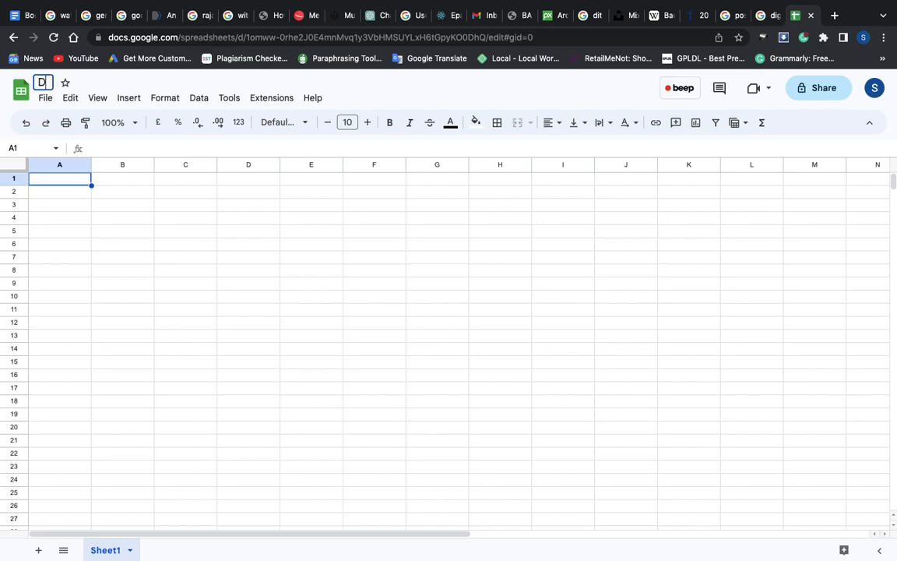
{"action": "type", "text": "Daily Expense"}
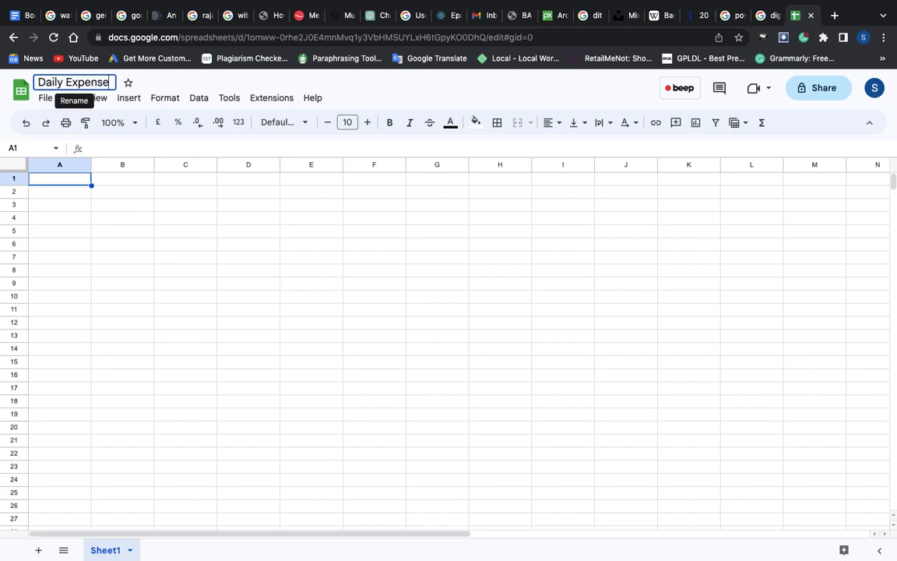
{"action": "type", "text": "s"}
{"action": "left_click", "coordinate": [97, 256]}
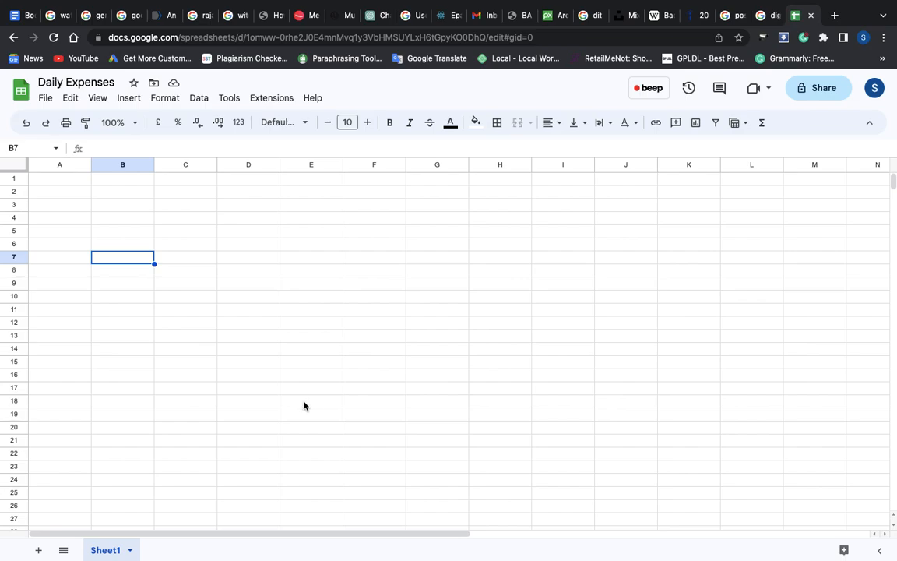
Add two more sheets, Sheet2 and Sheet3, to the spreadsheet
{"action": "left_click", "coordinate": [39, 551]}
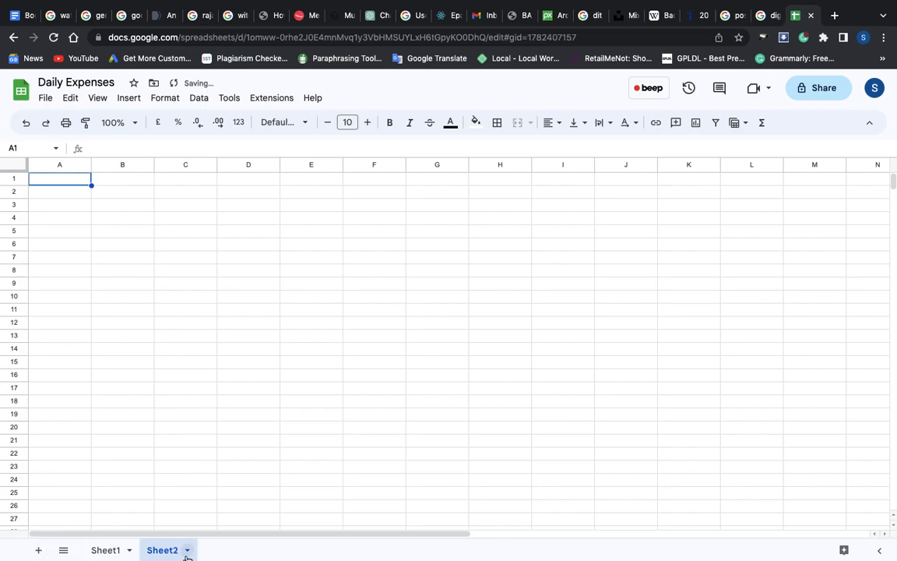
{"action": "left_click", "coordinate": [39, 551]}
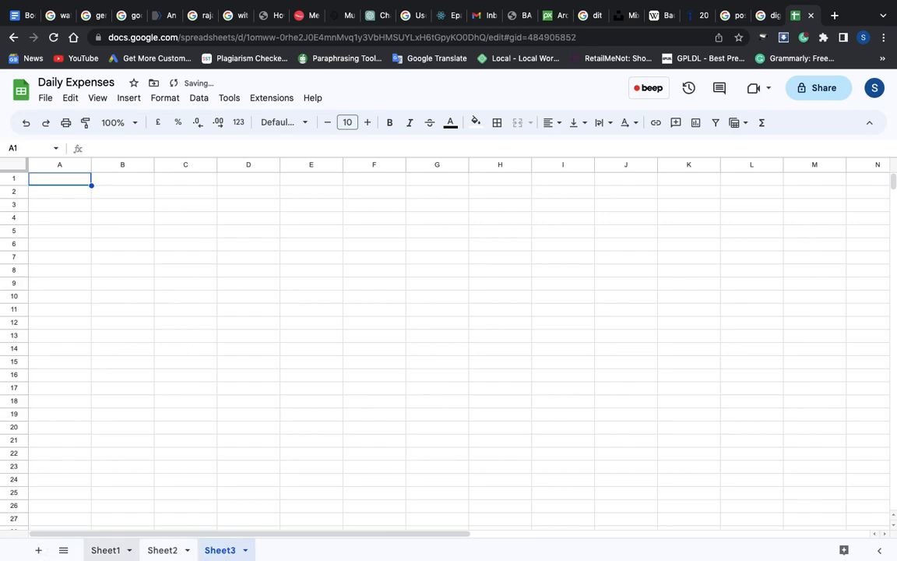
{"action": "mouse_move", "coordinate": [359, 558]}
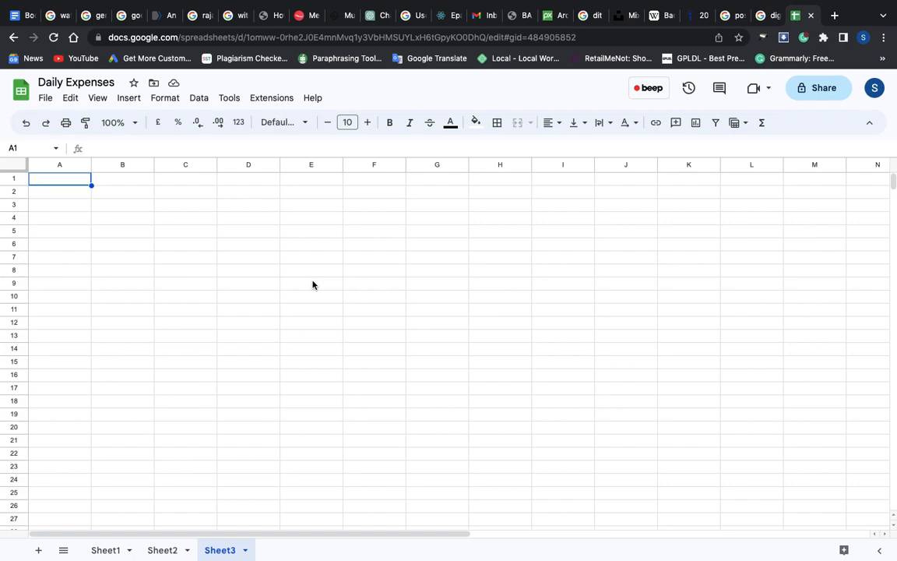
Enter the column headers Date, Travel and Food in cells A1 to C1 of Sheet3
{"action": "left_click", "coordinate": [58, 182]}
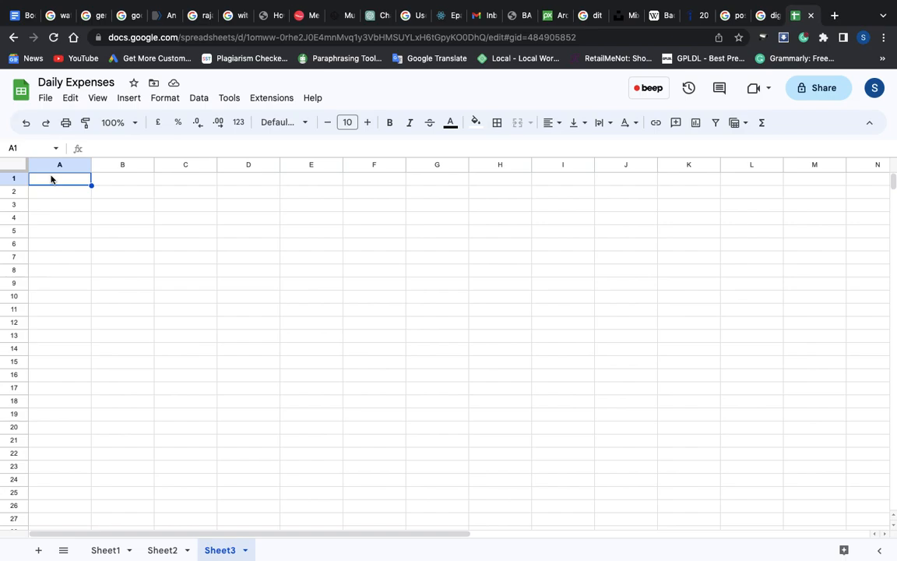
{"action": "type", "text": "D"}
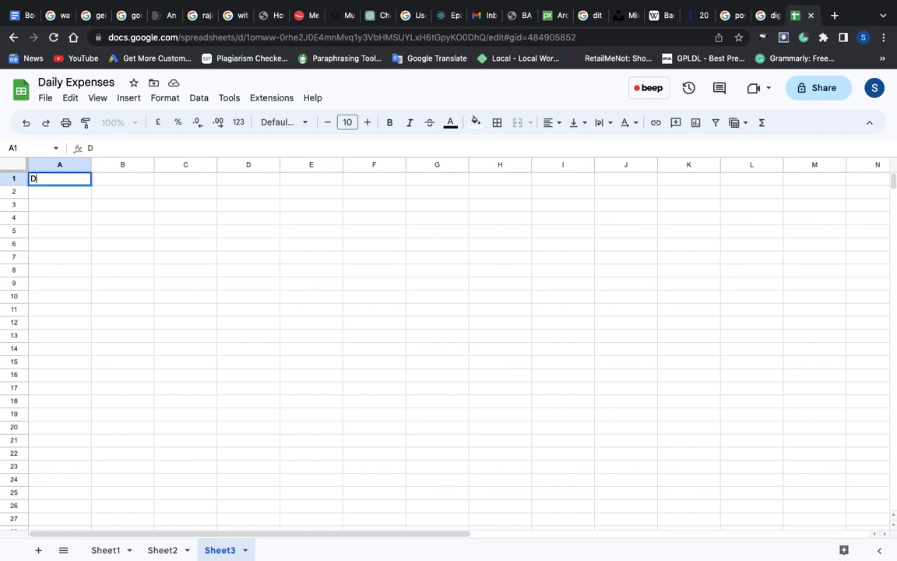
{"action": "type", "text": "ate"}
{"action": "left_click", "coordinate": [129, 184]}
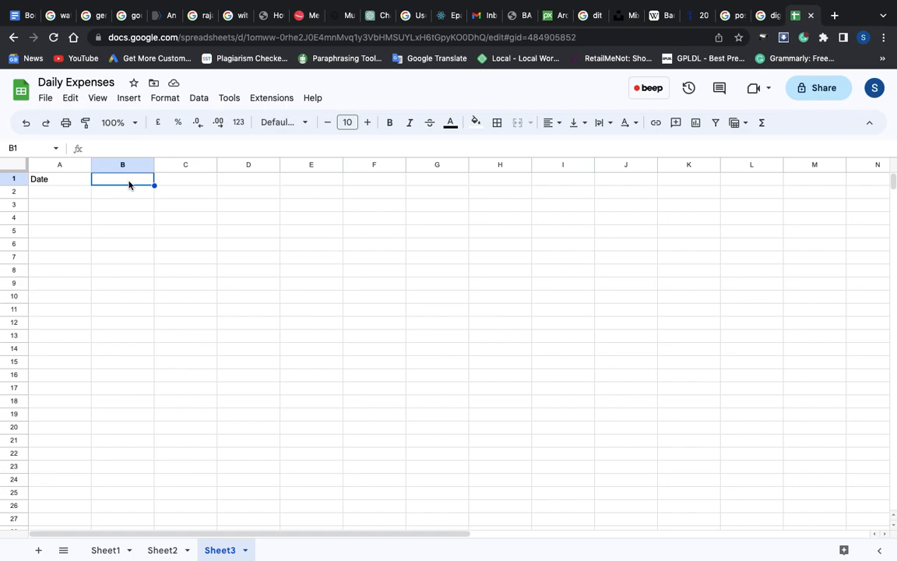
{"action": "type", "text": "Tra"}
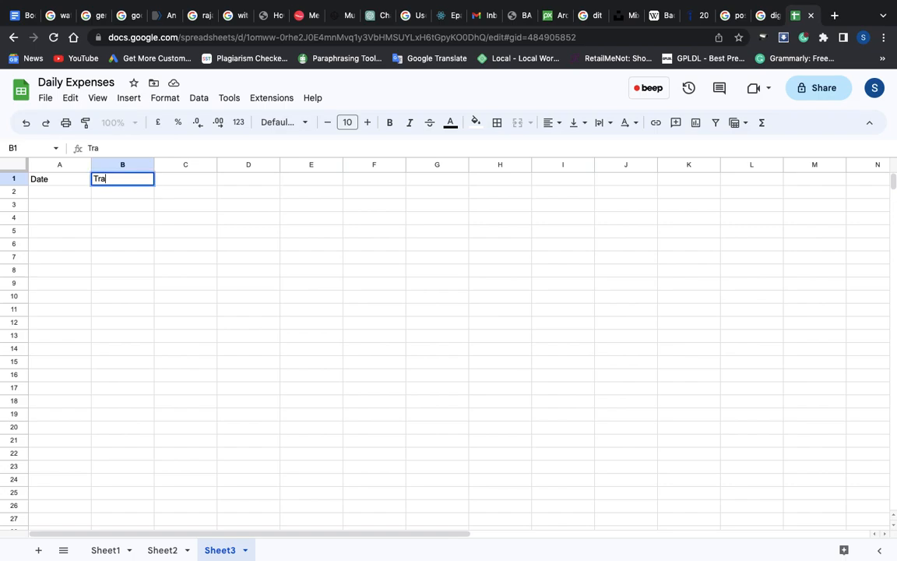
{"action": "type", "text": "vel"}
{"action": "left_click", "coordinate": [187, 178]}
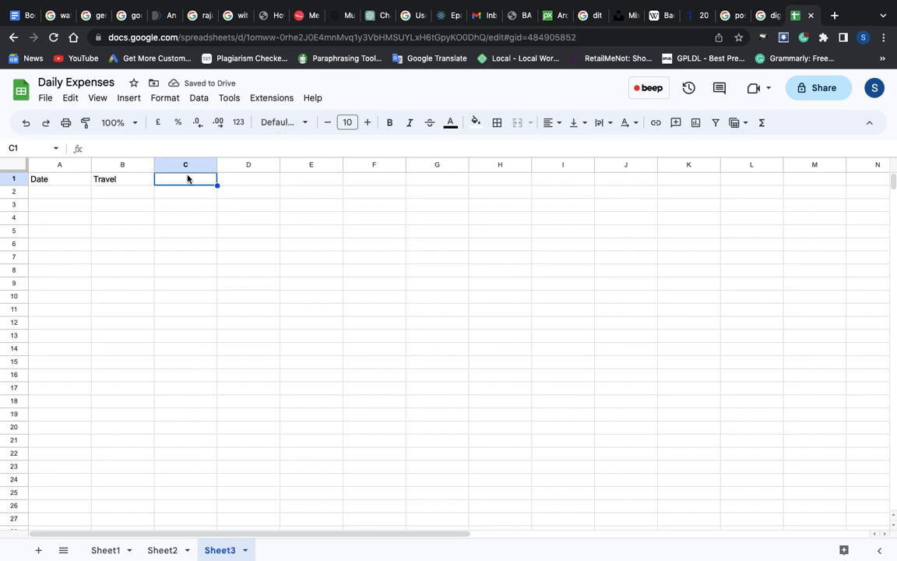
{"action": "type", "text": "Food"}
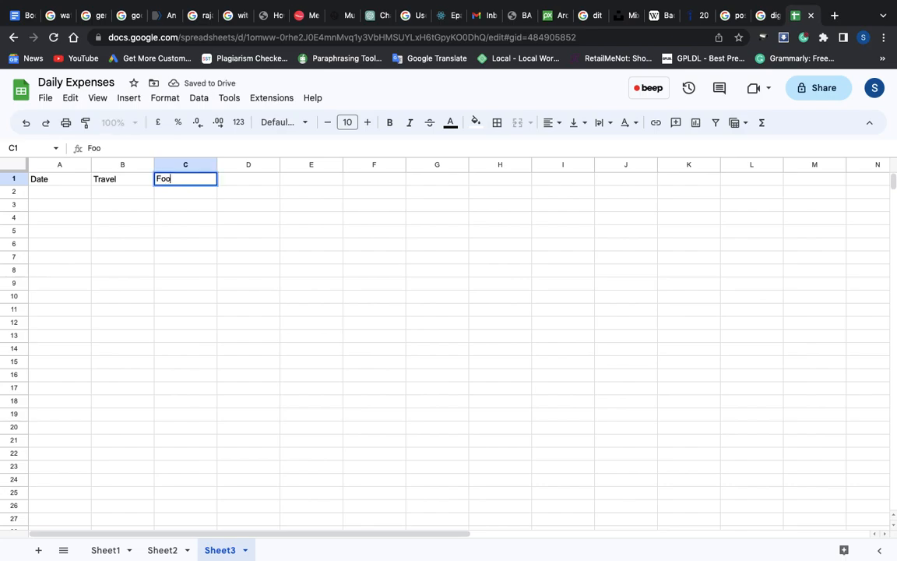
Enter the column headers Fruits and Total in cells D1 and E1
{"action": "left_click", "coordinate": [243, 181]}
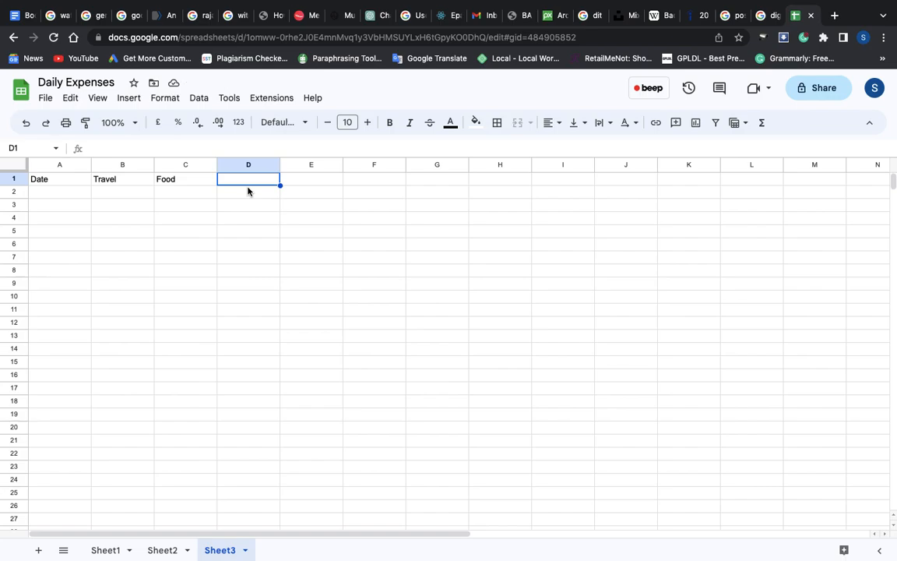
{"action": "type", "text": "Fruit"}
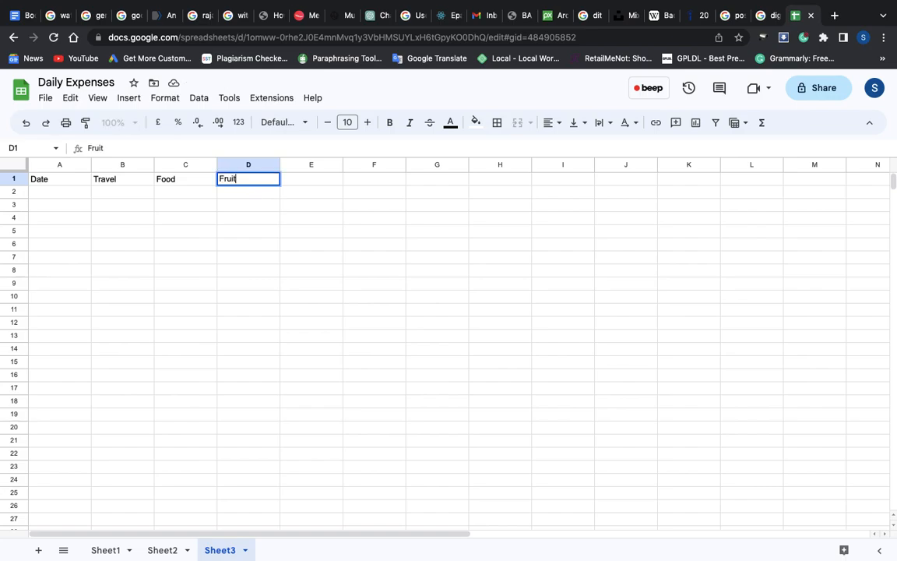
{"action": "type", "text": "s"}
{"action": "left_click", "coordinate": [315, 185]}
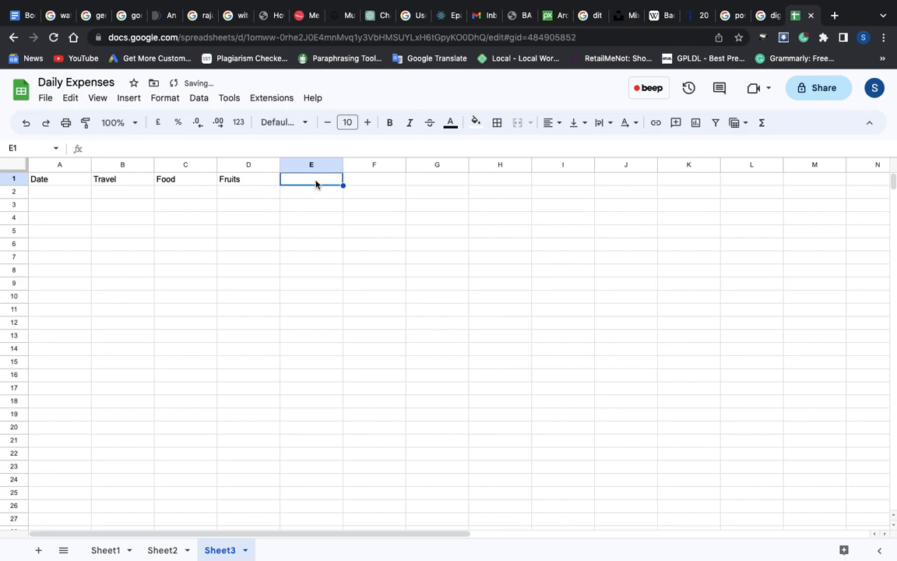
{"action": "type", "text": "Total"}
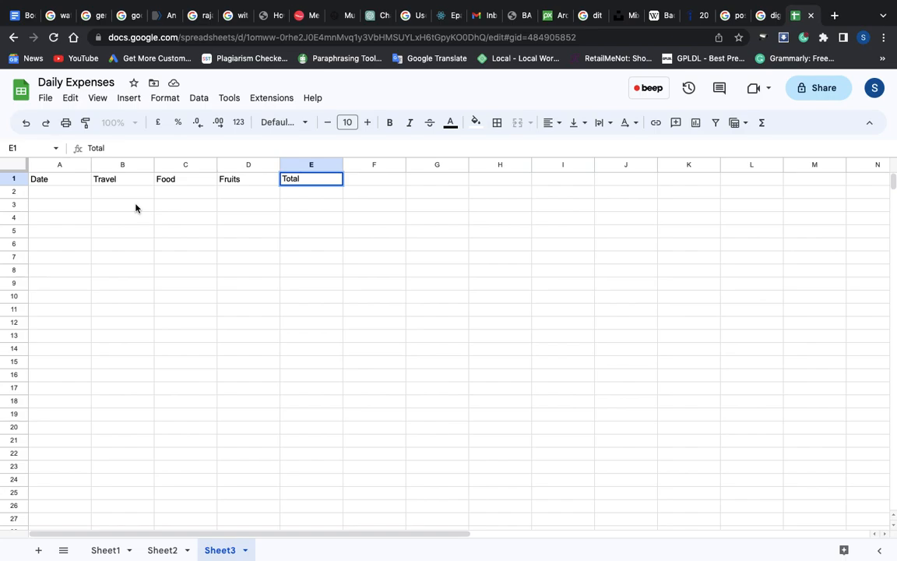
{"action": "key", "text": "Return"}
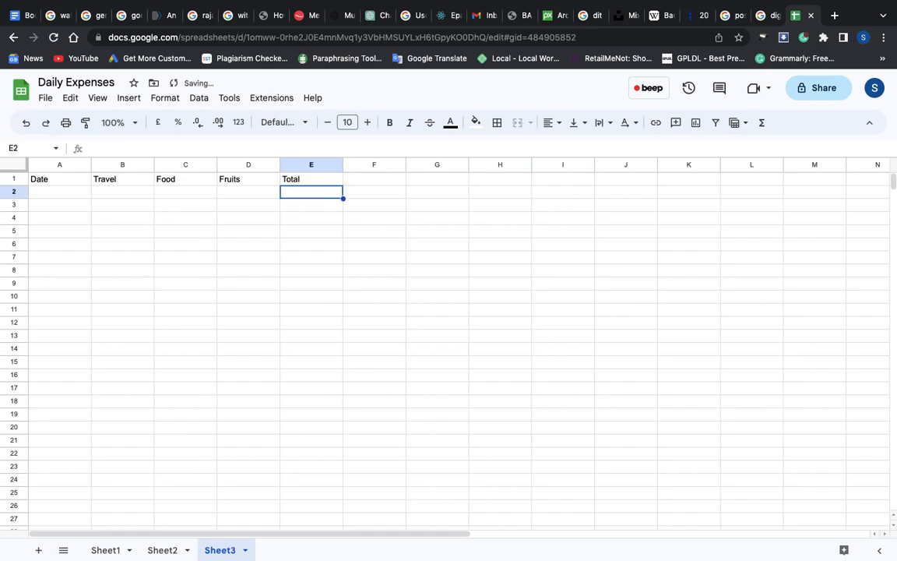
{"action": "key", "text": "Down"}
{"action": "key", "text": "Down"}
{"action": "key", "text": "Down"}
{"action": "key", "text": "Down"}
{"action": "key", "text": "Down"}
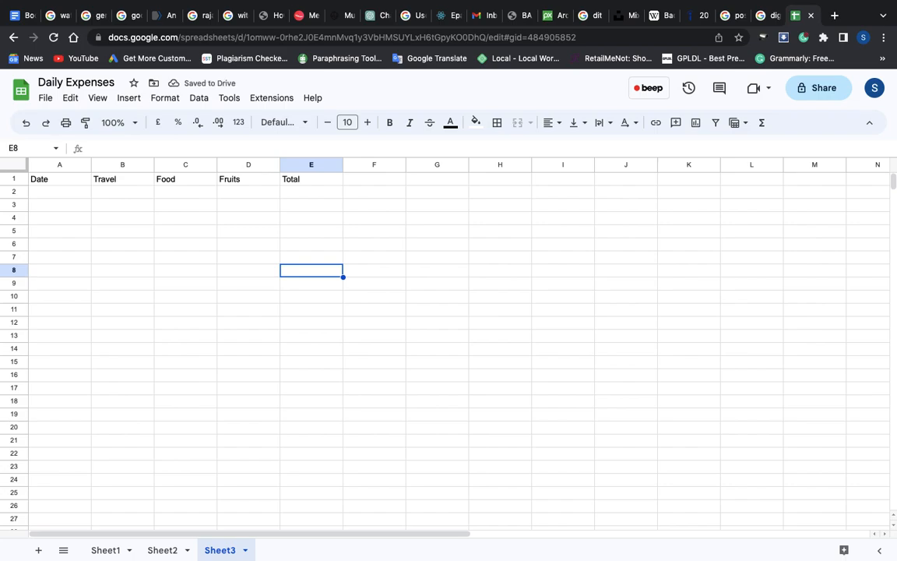
{"action": "key", "text": "Left"}
{"action": "key", "text": "Left"}
{"action": "key", "text": "Left"}
{"action": "key", "text": "Right"}
{"action": "key", "text": "Right"}
{"action": "key", "text": "Right"}
{"action": "key", "text": "Right"}
{"action": "key", "text": "Up"}
{"action": "key", "text": "Up"}
{"action": "key", "text": "Up"}
{"action": "key", "text": "Up"}
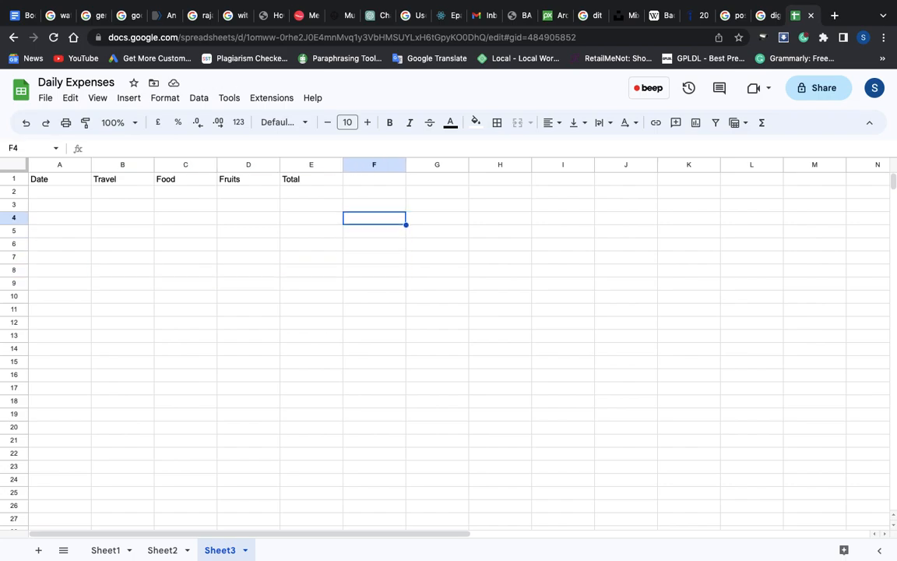
{"action": "key", "text": "Left"}
{"action": "key", "text": "Left"}
{"action": "key", "text": "Left"}
{"action": "key", "text": "Left"}
{"action": "key", "text": "Left"}
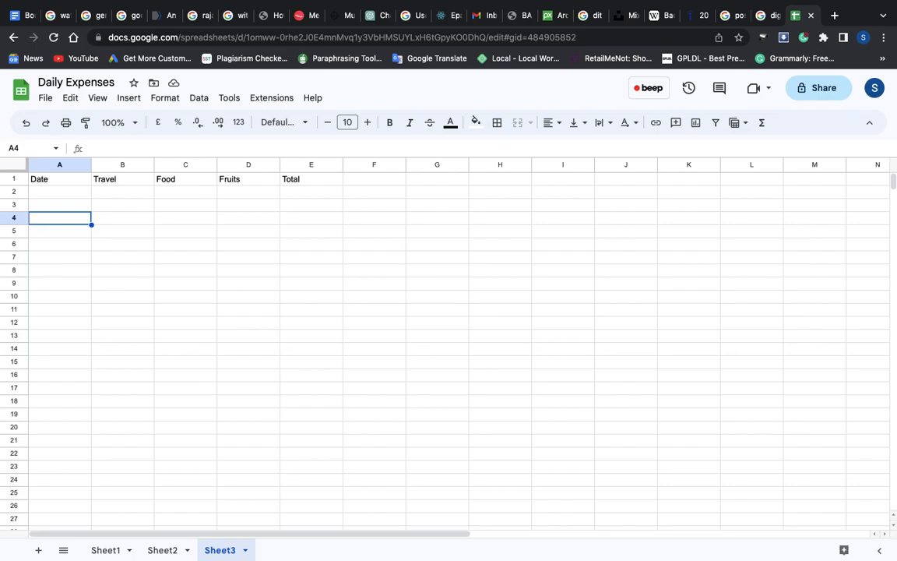
{"action": "key", "text": "Right"}
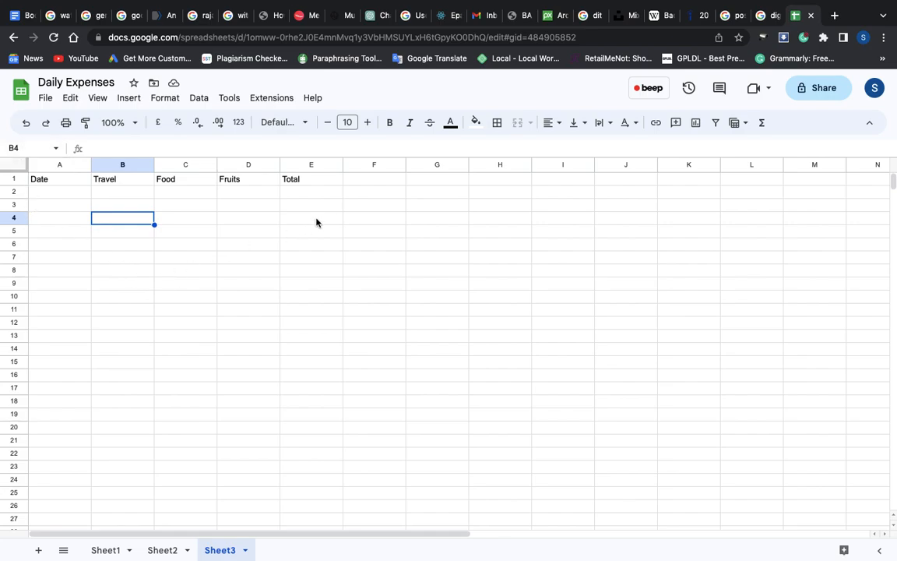
{"action": "left_click", "coordinate": [239, 248]}
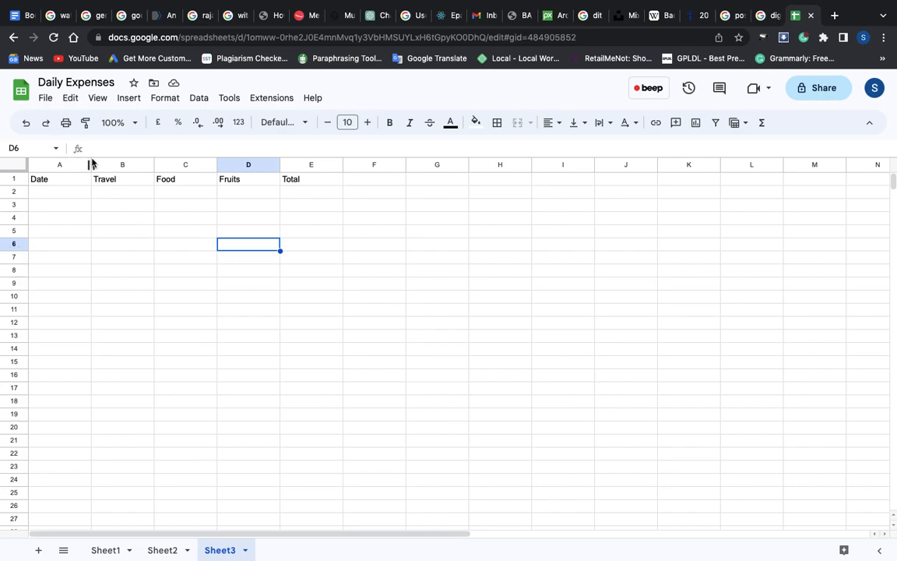
Format the Date header in A1 in Times New Roman at font size 15
{"action": "left_click", "coordinate": [51, 181]}
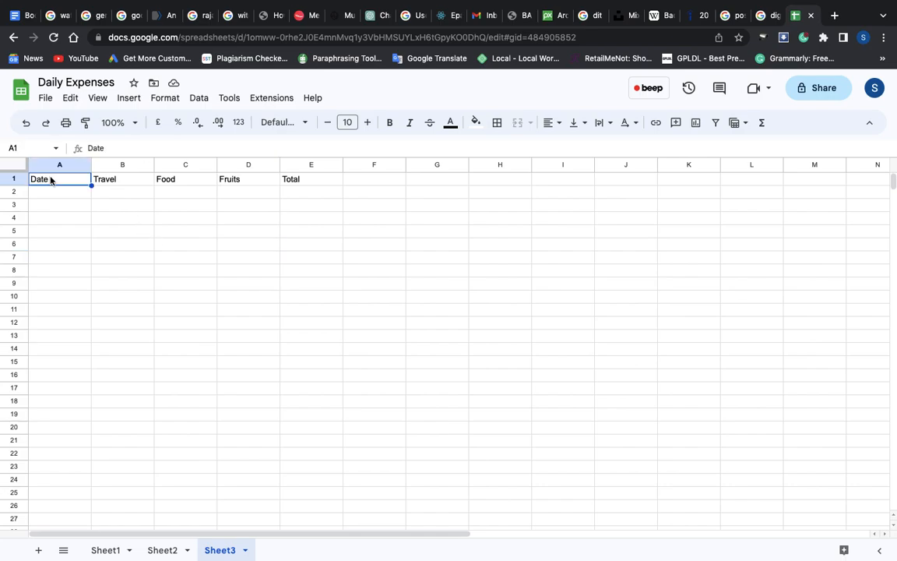
{"action": "double_click", "coordinate": [47, 181]}
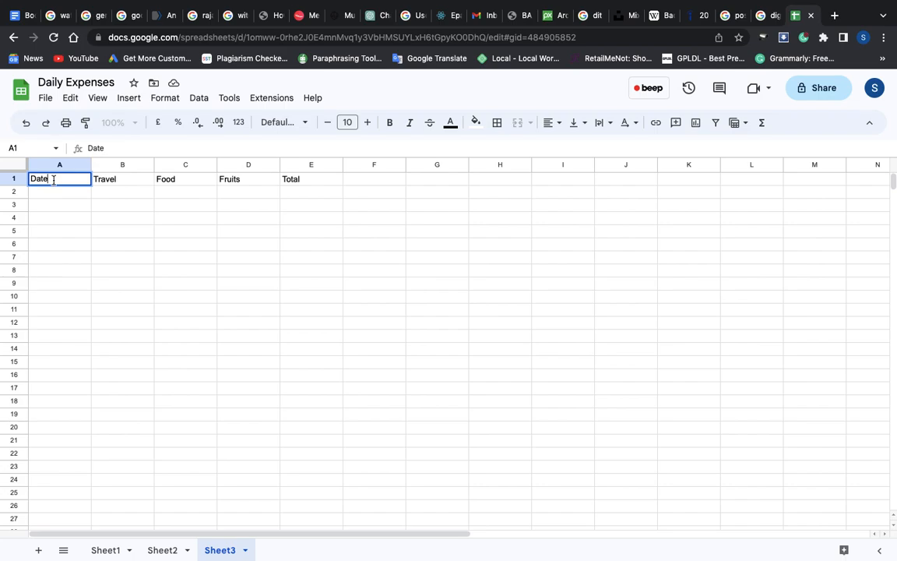
{"action": "left_click", "coordinate": [295, 124]}
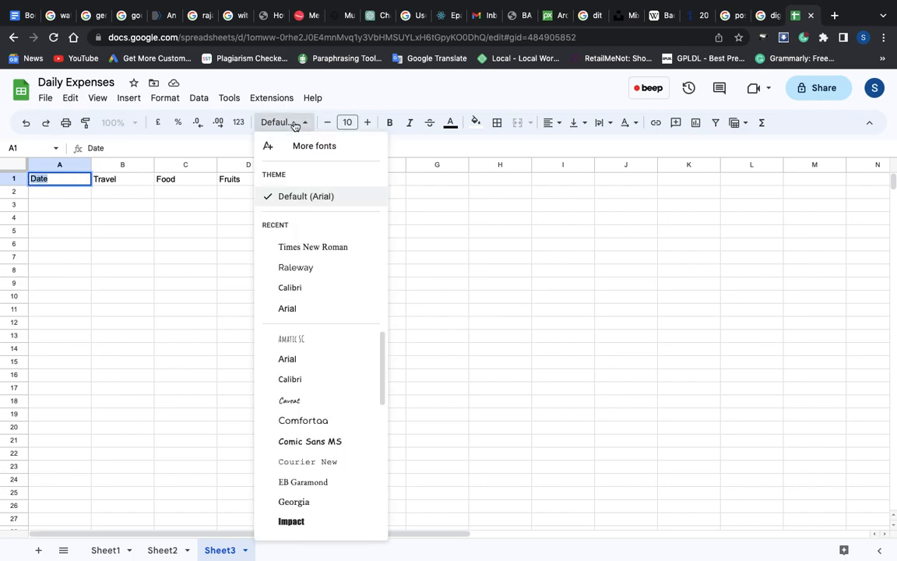
{"action": "left_click", "coordinate": [330, 251]}
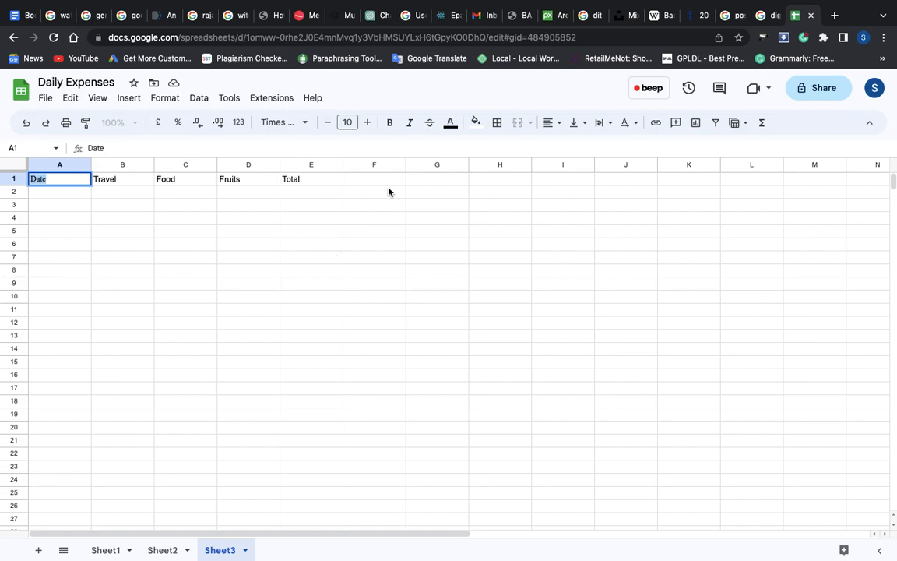
{"action": "left_click", "coordinate": [365, 128]}
{"action": "left_click", "coordinate": [365, 127]}
{"action": "left_click", "coordinate": [365, 128]}
{"action": "left_click", "coordinate": [365, 127]}
{"action": "left_click", "coordinate": [365, 128]}
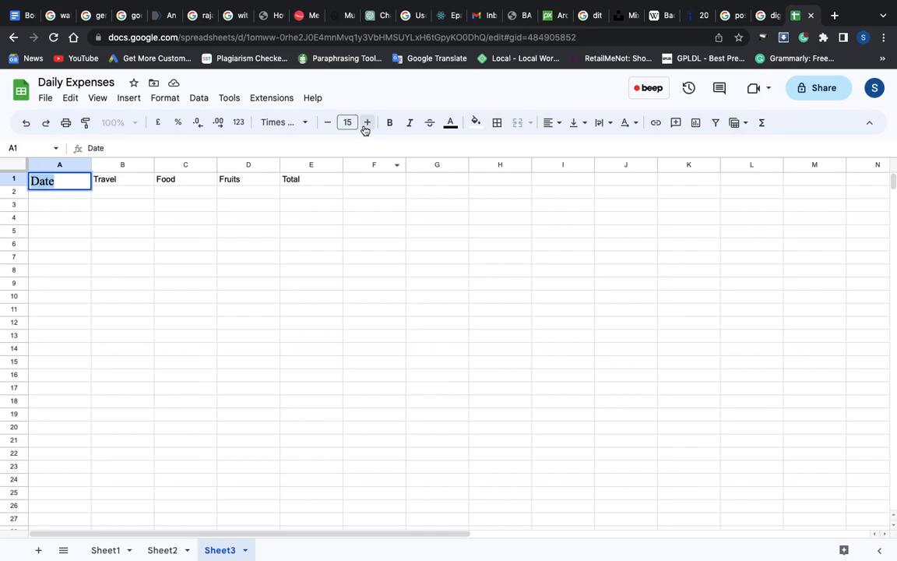
Format the Travel header in B1 in Times New Roman at font size 13
{"action": "left_click", "coordinate": [127, 180]}
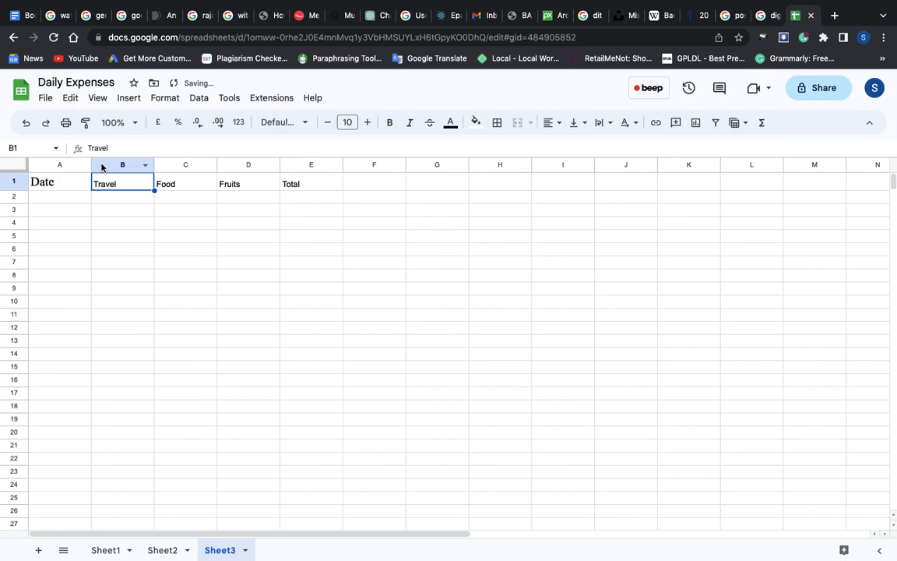
{"action": "double_click", "coordinate": [129, 182]}
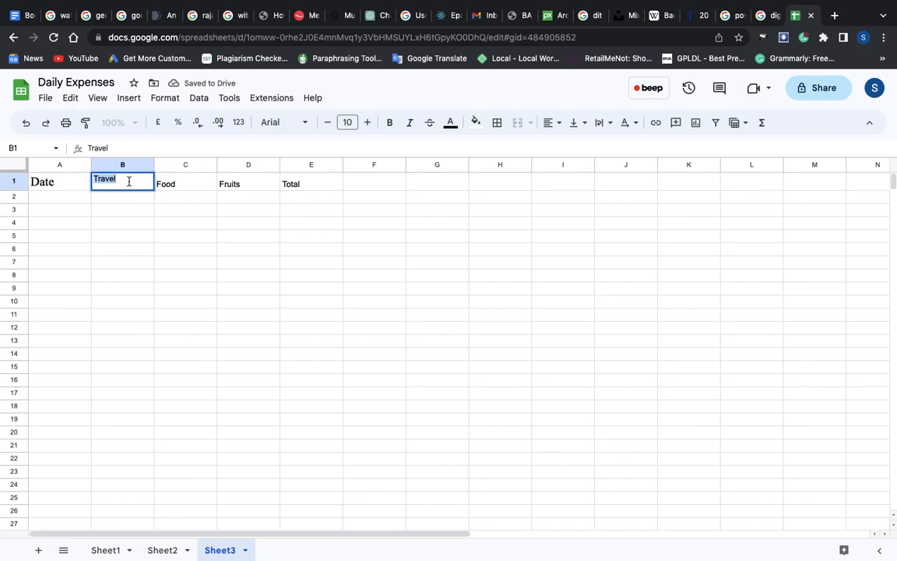
{"action": "left_click", "coordinate": [291, 123]}
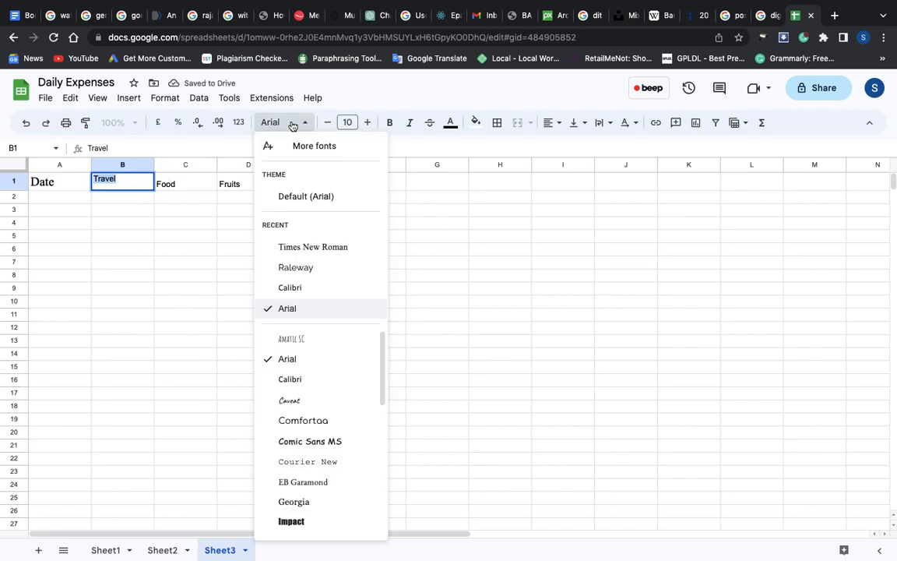
{"action": "left_click", "coordinate": [312, 246]}
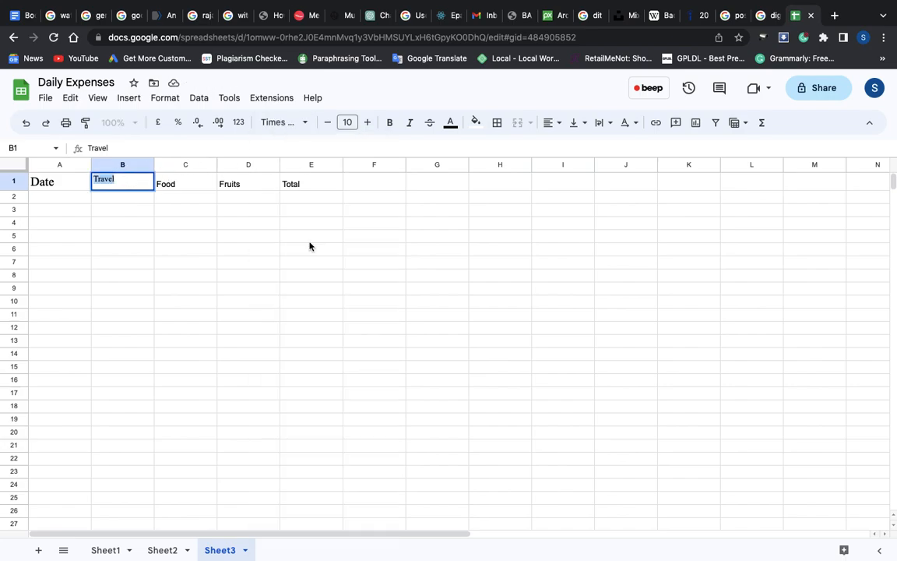
{"action": "left_click", "coordinate": [367, 123]}
{"action": "left_click", "coordinate": [368, 124]}
{"action": "left_click", "coordinate": [368, 124]}
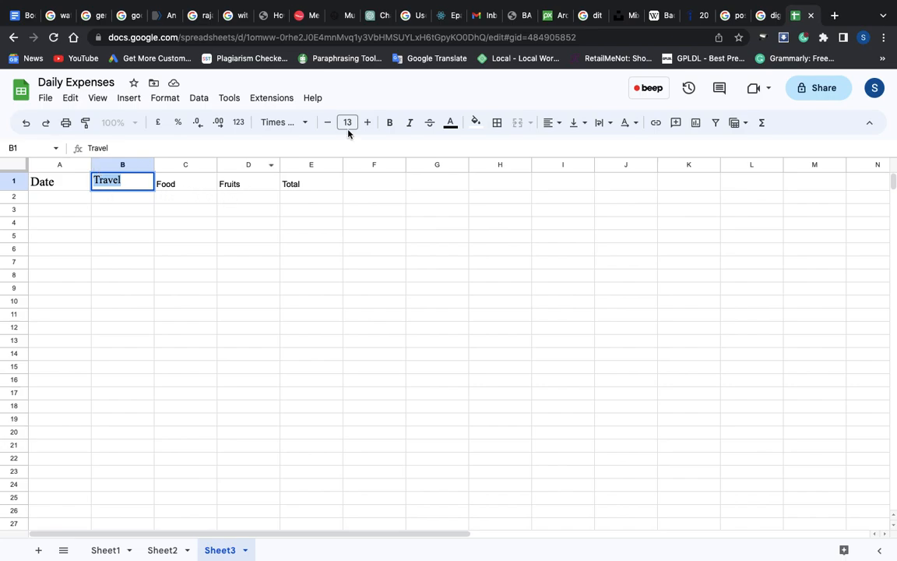
Centre the Travel header horizontally in its cell
{"action": "left_click", "coordinate": [558, 128]}
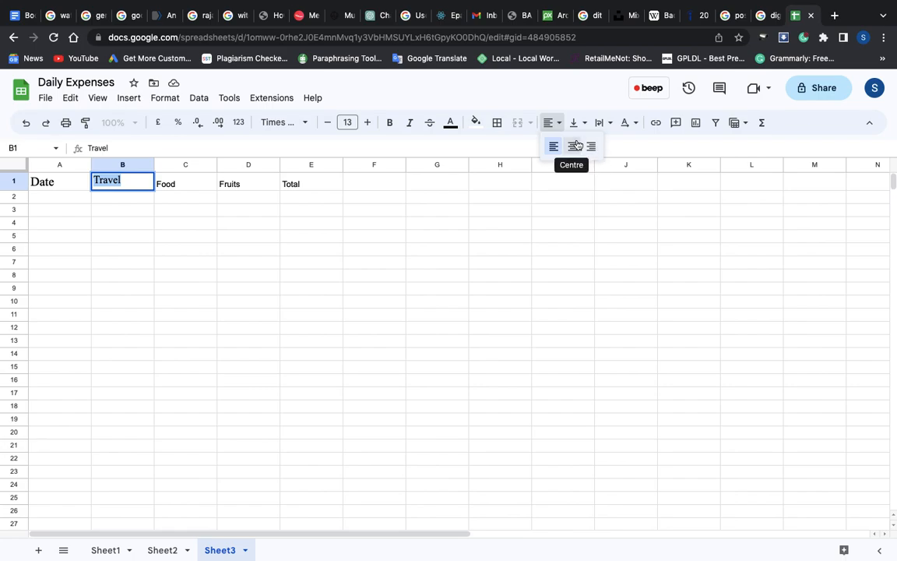
{"action": "left_click", "coordinate": [574, 148]}
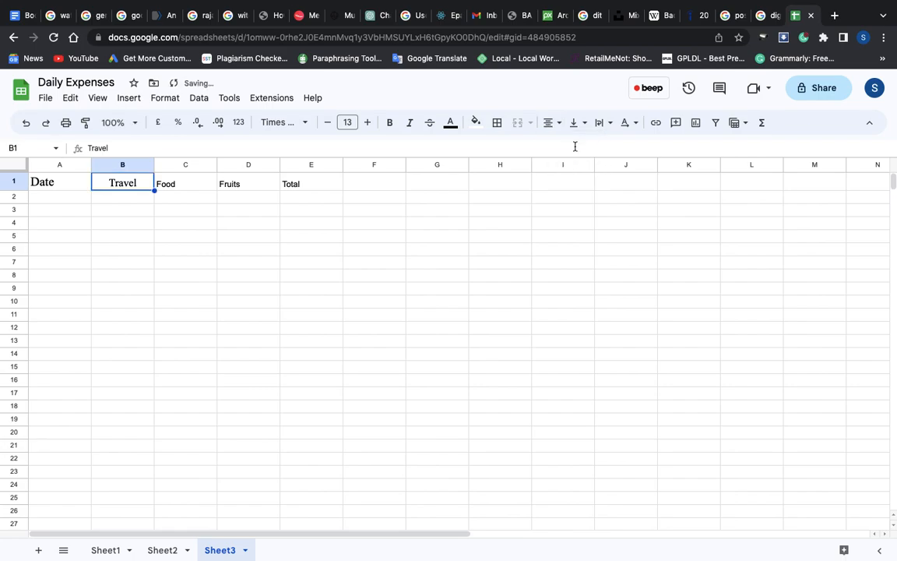
{"action": "left_click", "coordinate": [132, 226]}
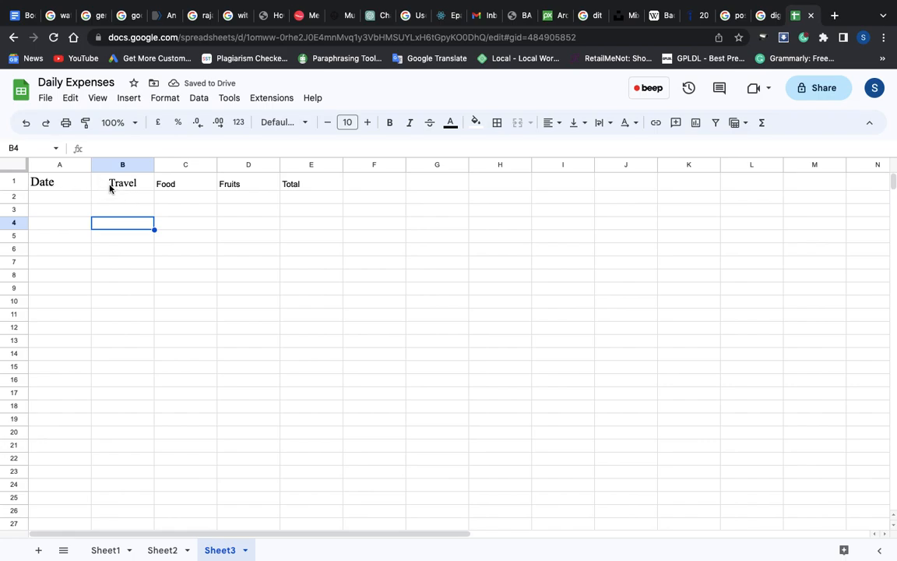
Format the Food header in C1 in Times New Roman at font size 13
{"action": "double_click", "coordinate": [167, 185]}
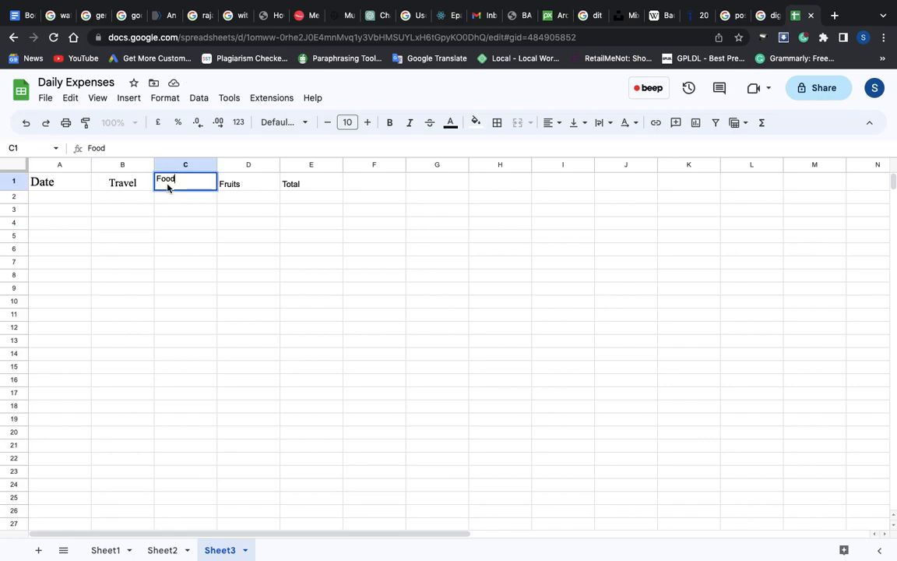
{"action": "left_click_drag", "start_coordinate": [159, 180], "coordinate": [177, 180]}
{"action": "left_click", "coordinate": [298, 121]}
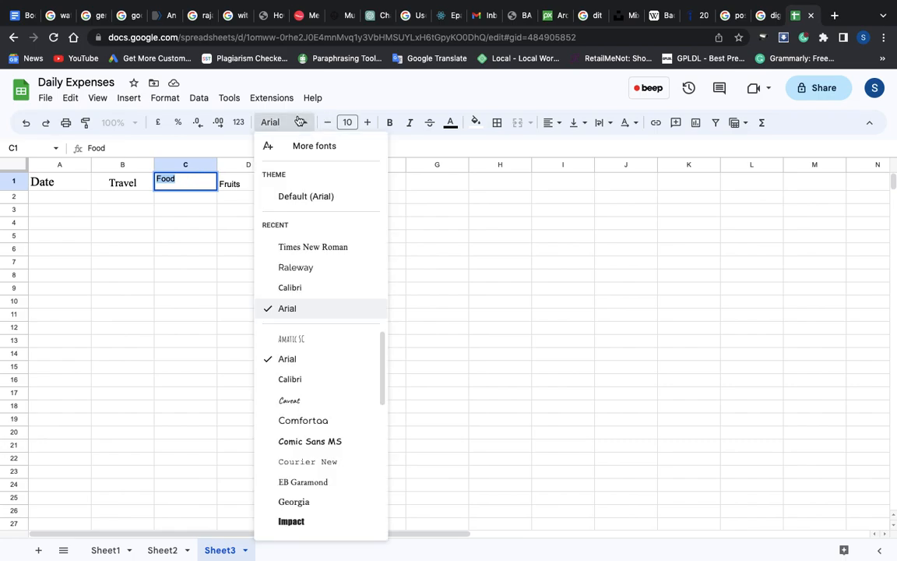
{"action": "left_click", "coordinate": [313, 247]}
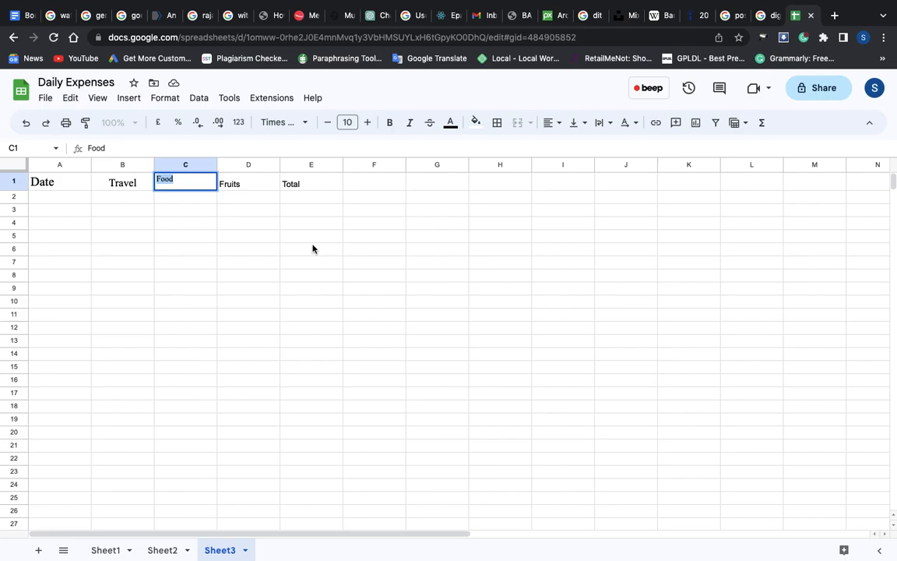
{"action": "left_click", "coordinate": [368, 121]}
{"action": "left_click", "coordinate": [369, 121]}
{"action": "left_click", "coordinate": [370, 123]}
Make the Food header bold and centre it horizontally
{"action": "left_click", "coordinate": [392, 129]}
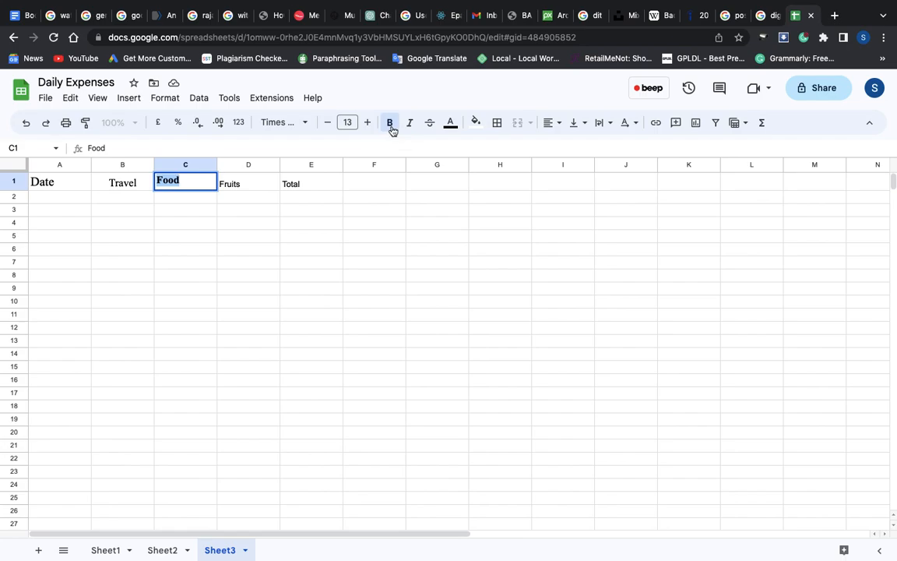
{"action": "left_click", "coordinate": [561, 129]}
{"action": "left_click", "coordinate": [571, 146]}
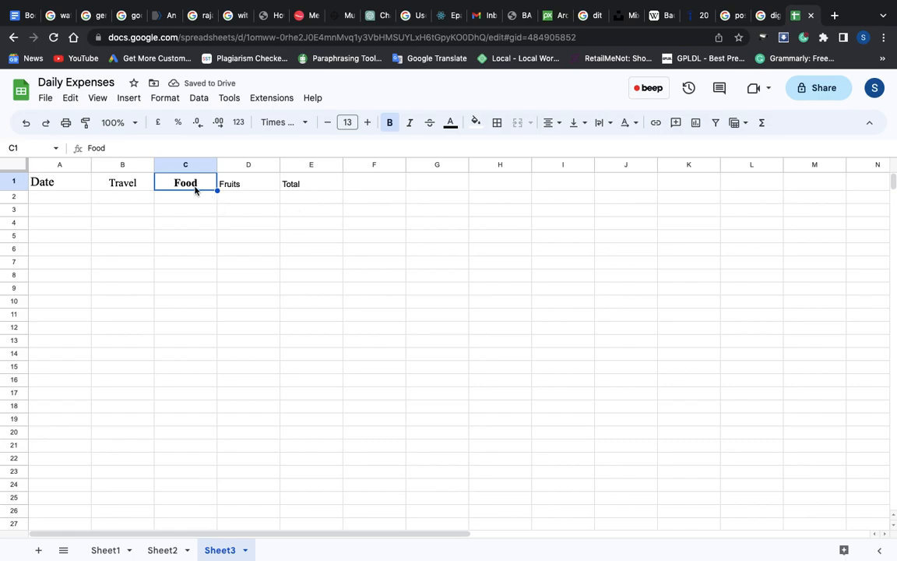
Format the Fruits header in D1 in Times New Roman at font size 13
{"action": "double_click", "coordinate": [239, 189]}
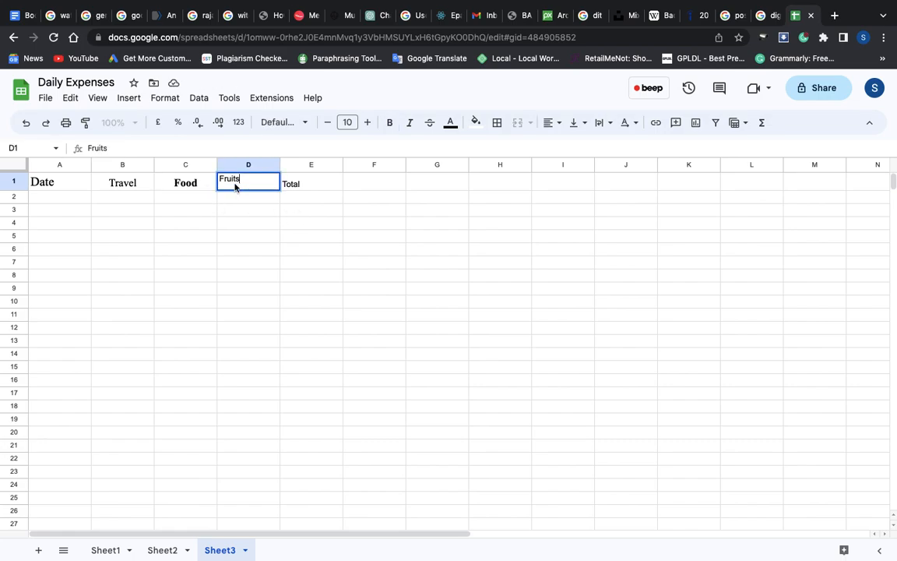
{"action": "double_click", "coordinate": [237, 185]}
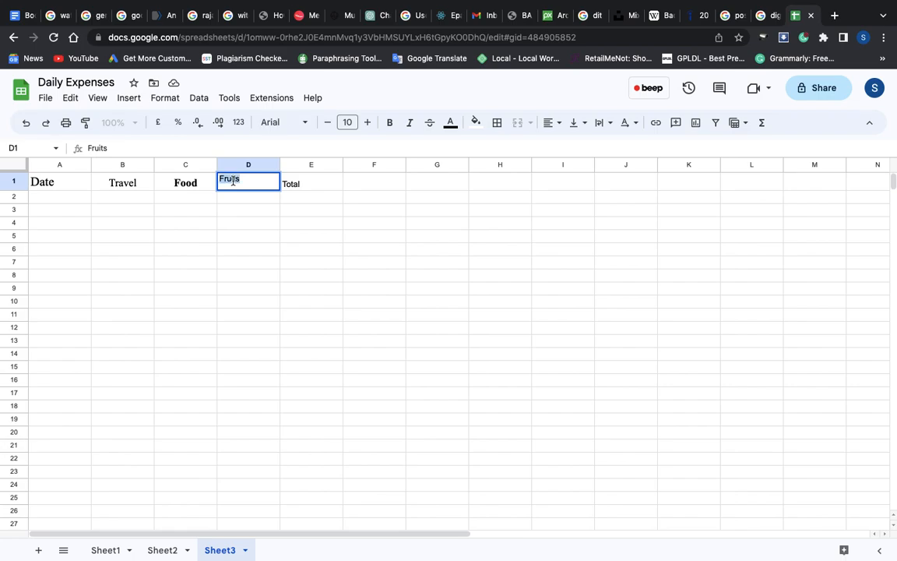
{"action": "left_click", "coordinate": [301, 125]}
{"action": "left_click", "coordinate": [312, 250]}
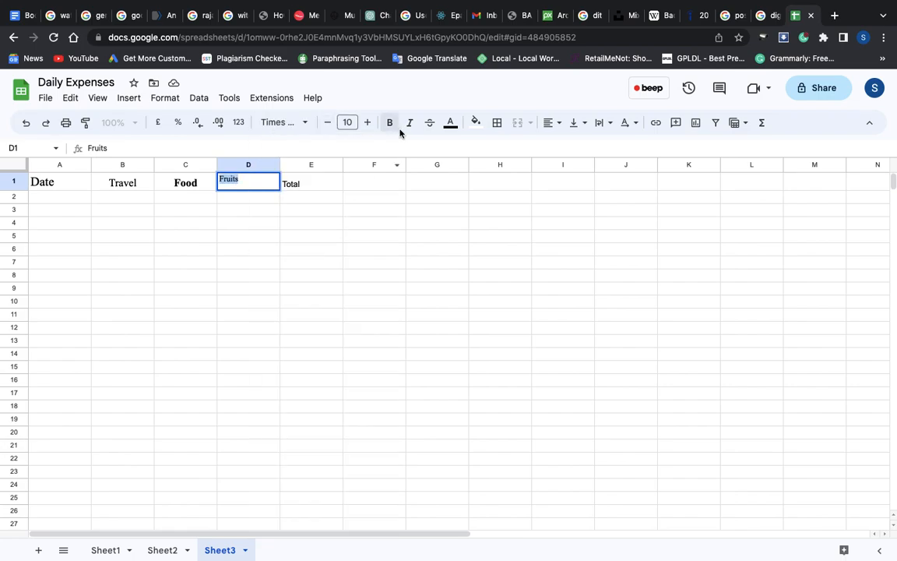
{"action": "left_click", "coordinate": [367, 123]}
{"action": "left_click", "coordinate": [367, 124]}
{"action": "left_click", "coordinate": [367, 123]}
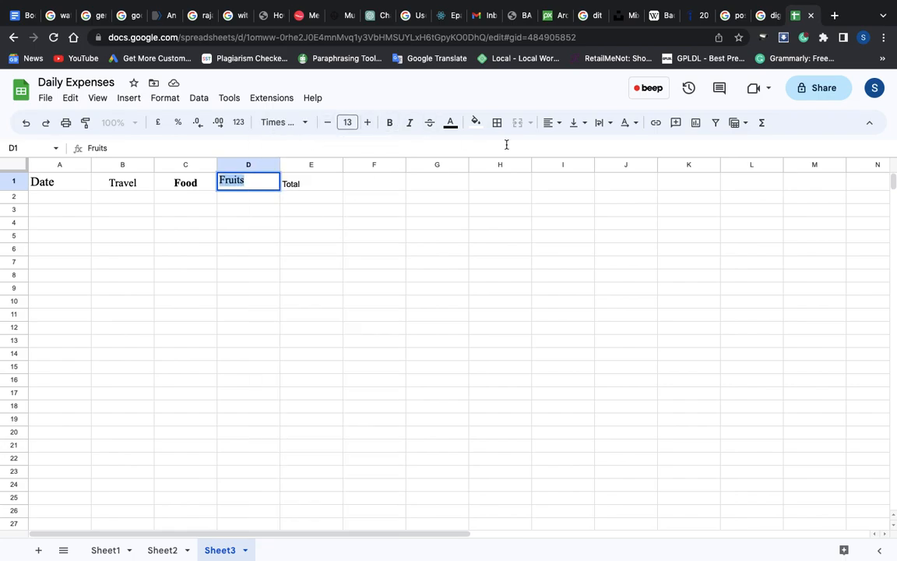
Italicise the Fruits header and colour its text in the darkest red-brown shade
{"action": "left_click", "coordinate": [412, 124]}
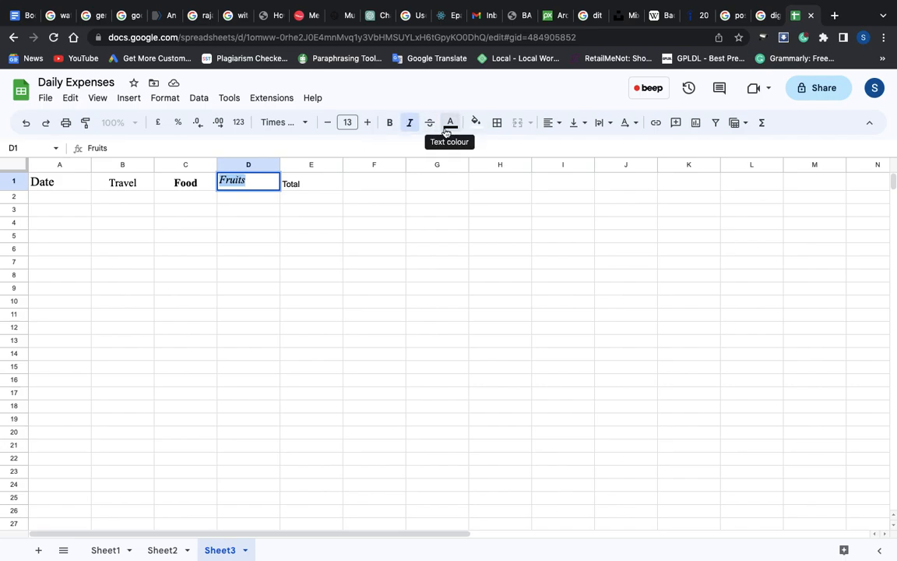
{"action": "left_click", "coordinate": [450, 125]}
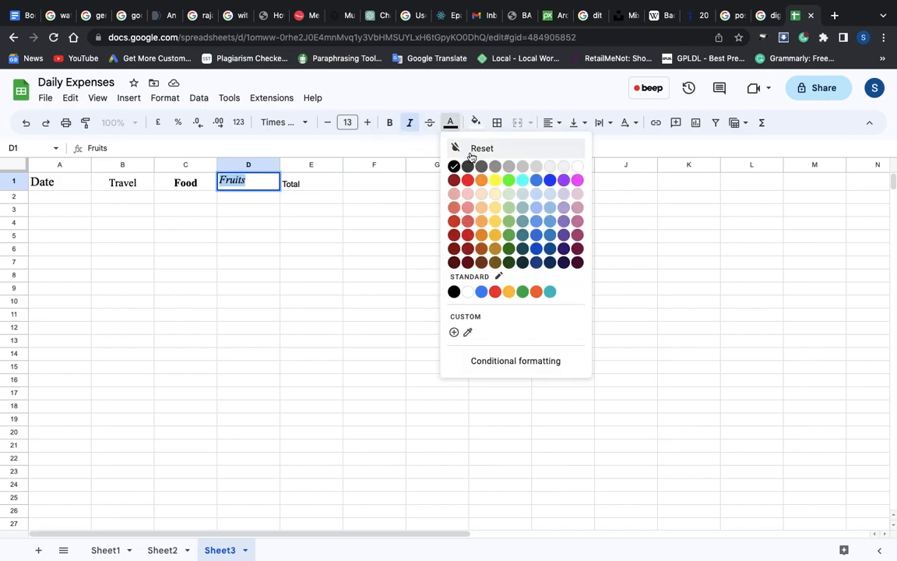
{"action": "left_click", "coordinate": [468, 250]}
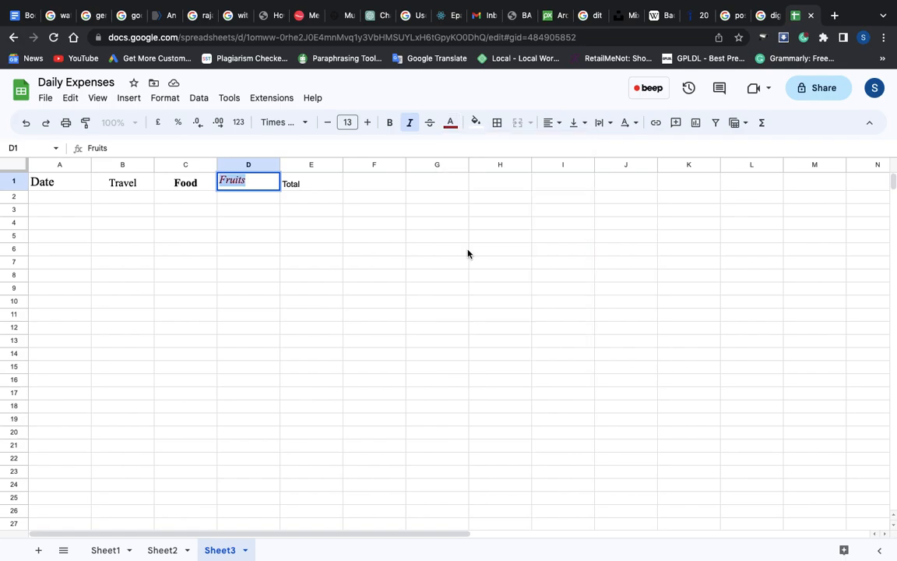
{"action": "left_click", "coordinate": [450, 126]}
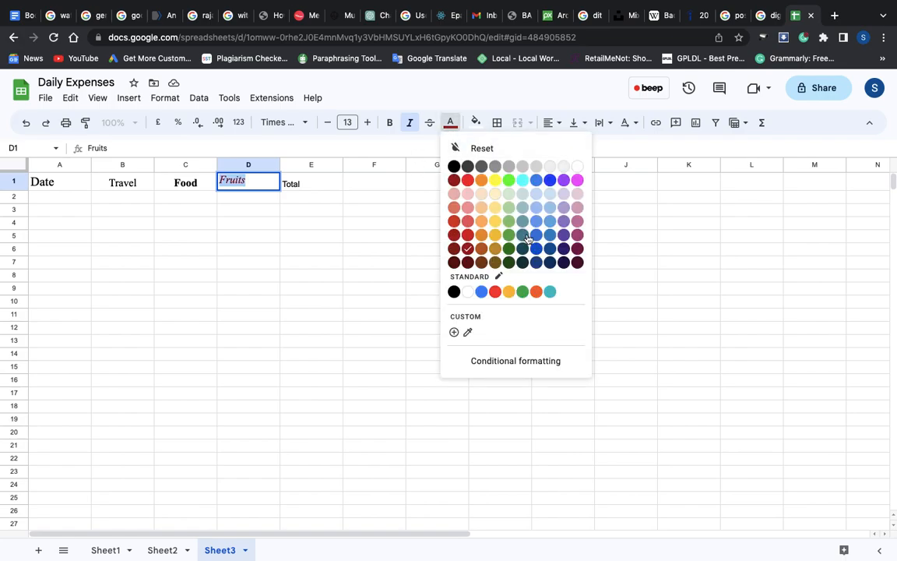
{"action": "left_click", "coordinate": [457, 263]}
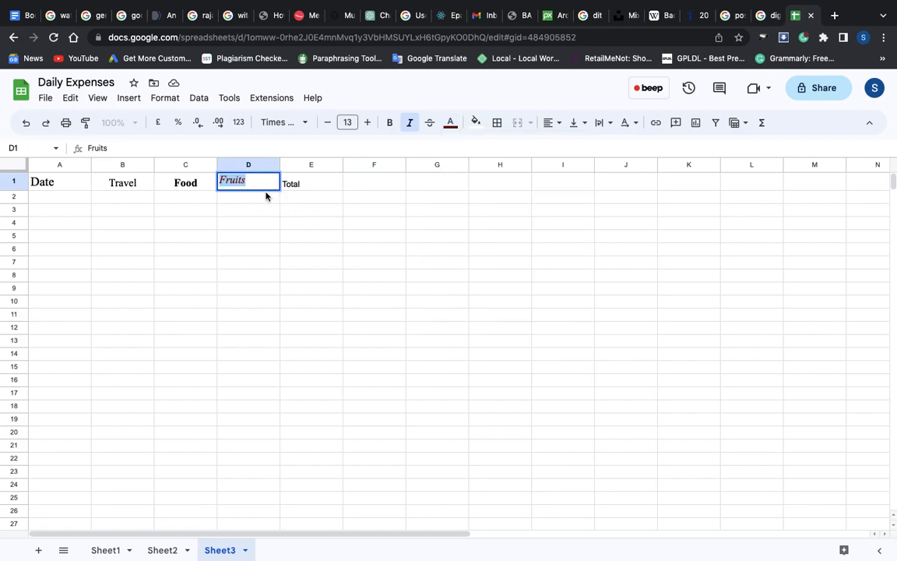
{"action": "left_click", "coordinate": [179, 224]}
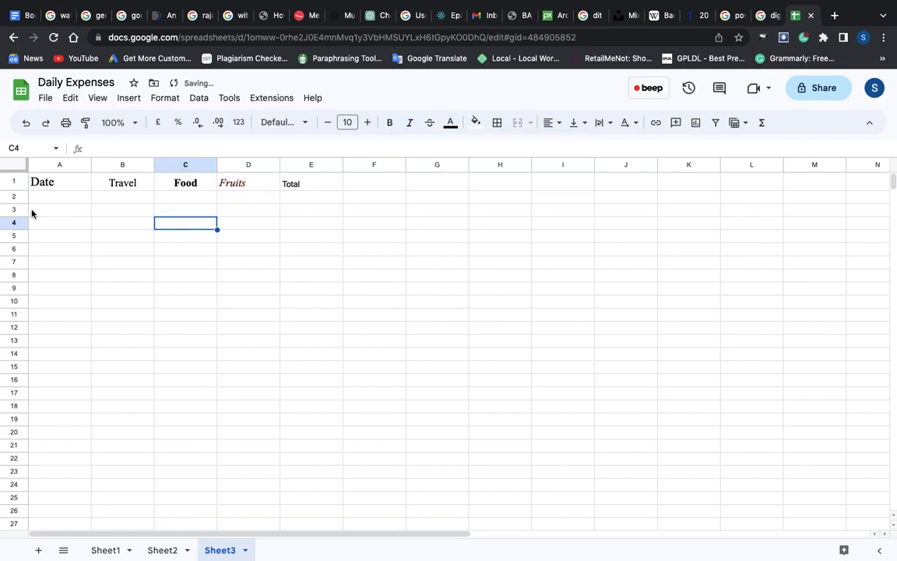
Enter the date 11-06-2023 in cell A2 under the Date header
{"action": "left_click", "coordinate": [60, 200]}
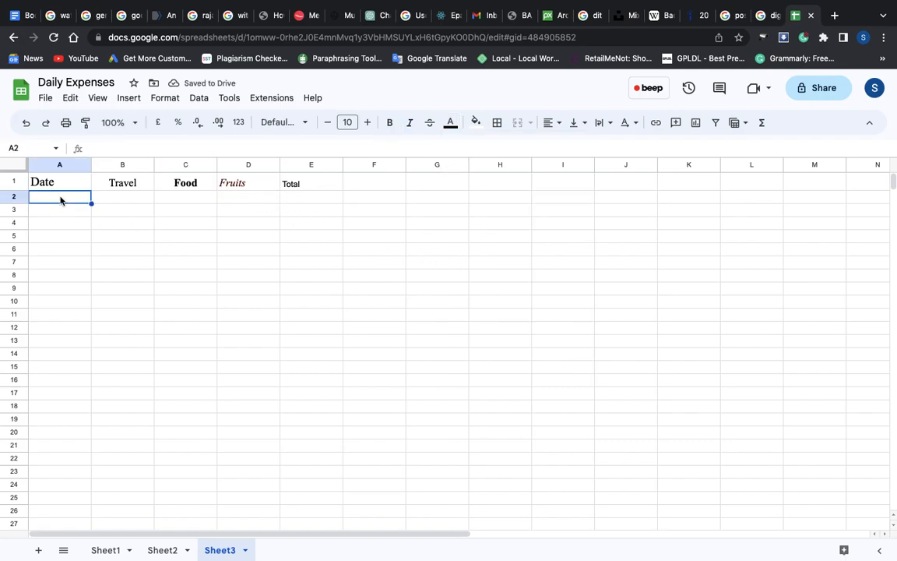
{"action": "type", "text": "11-"}
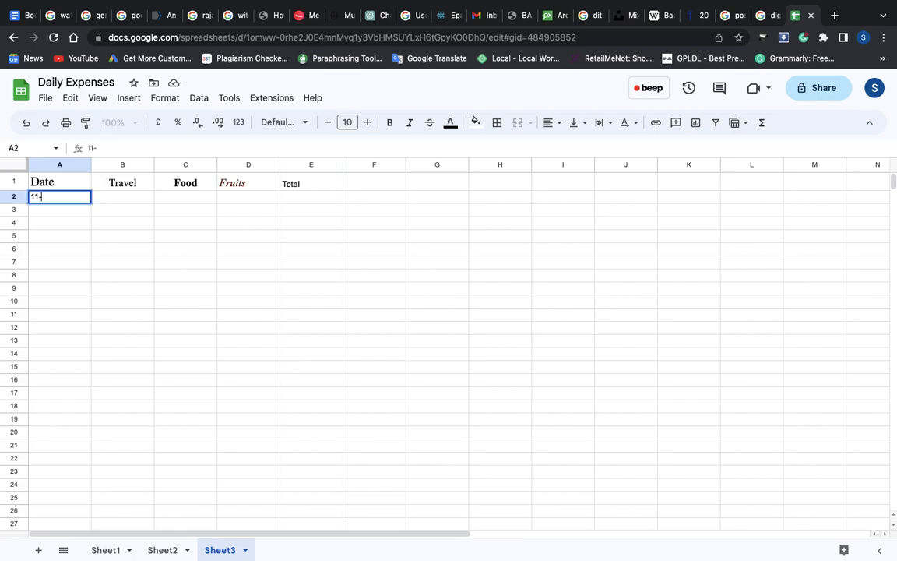
{"action": "type", "text": "06-2023"}
Enter the expenses 120 for Travel, 50 for Food and 65 for Fruits in cells B2 to D2
{"action": "left_click", "coordinate": [122, 198]}
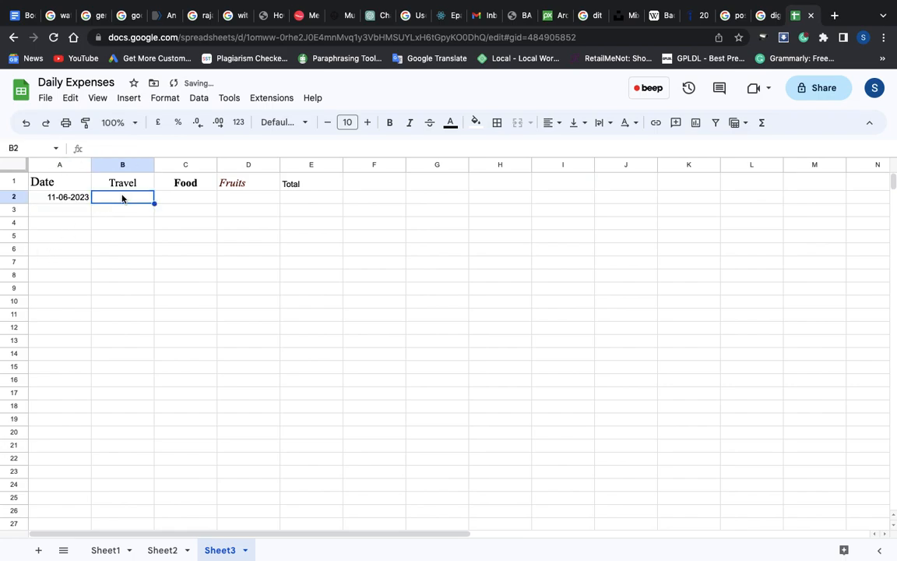
{"action": "type", "text": "120"}
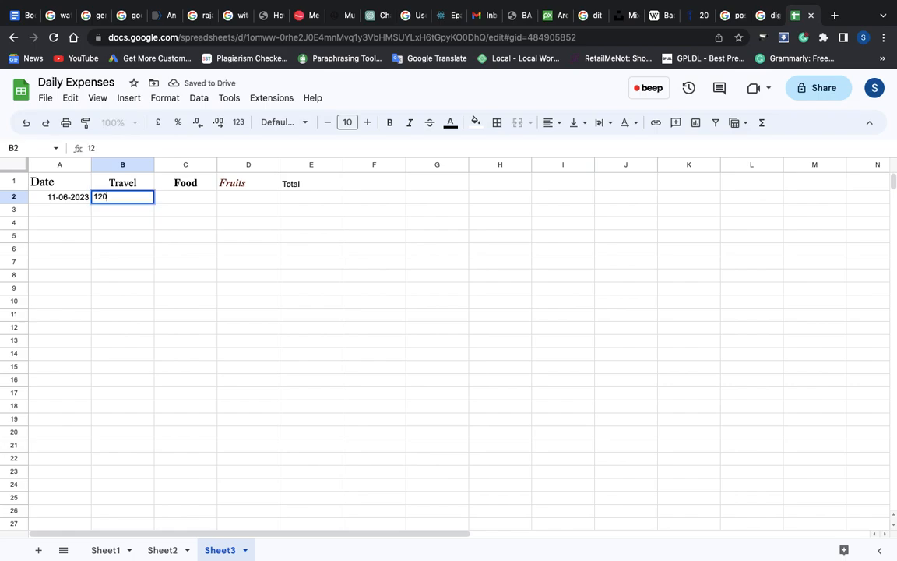
{"action": "left_click", "coordinate": [178, 200]}
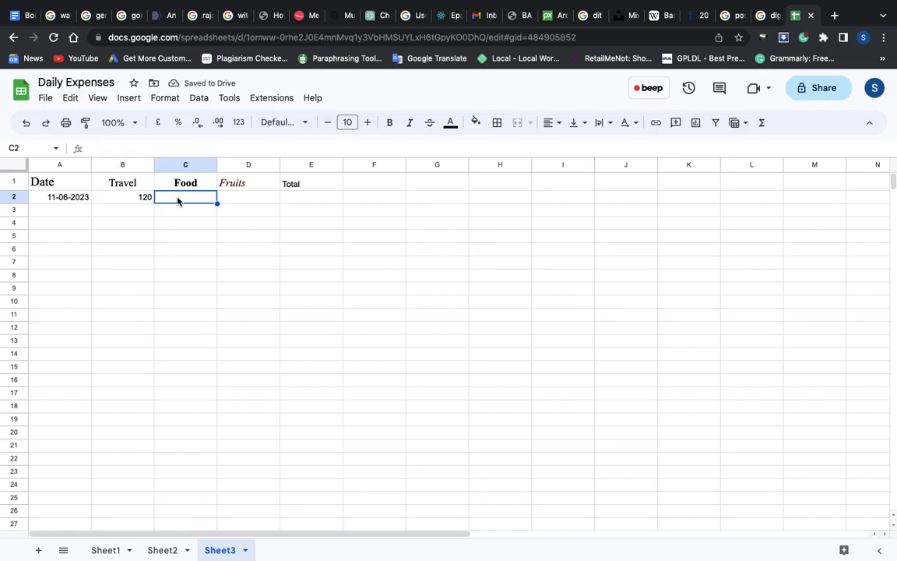
{"action": "type", "text": "50"}
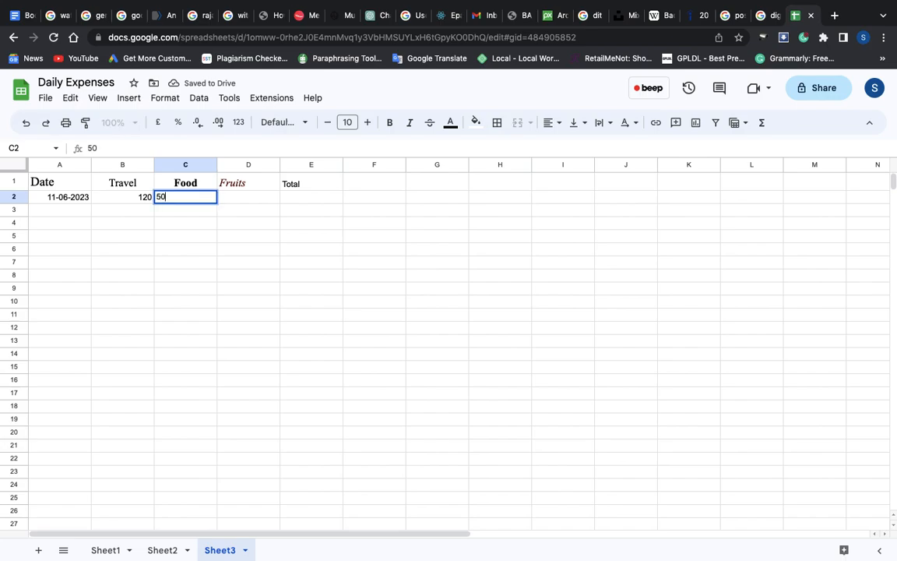
{"action": "key", "text": "Tab"}
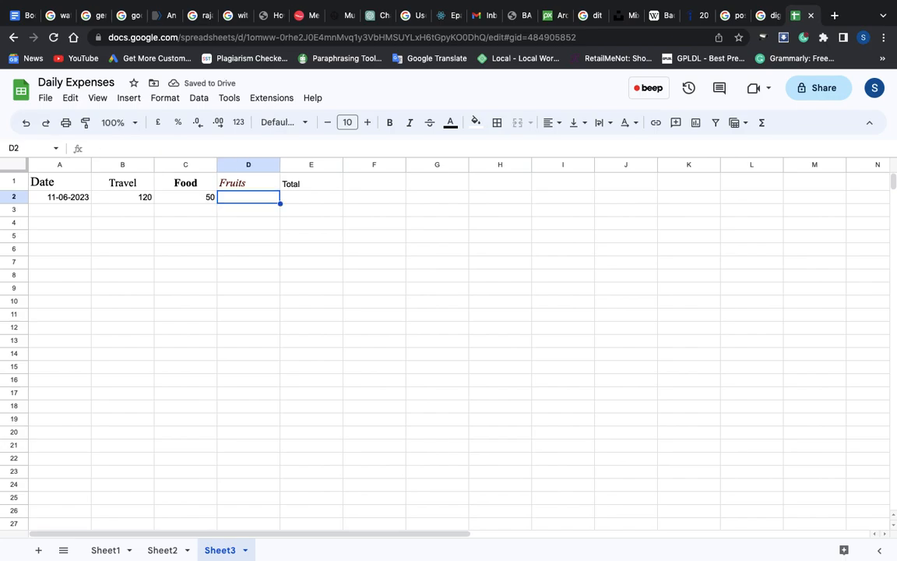
{"action": "type", "text": "65"}
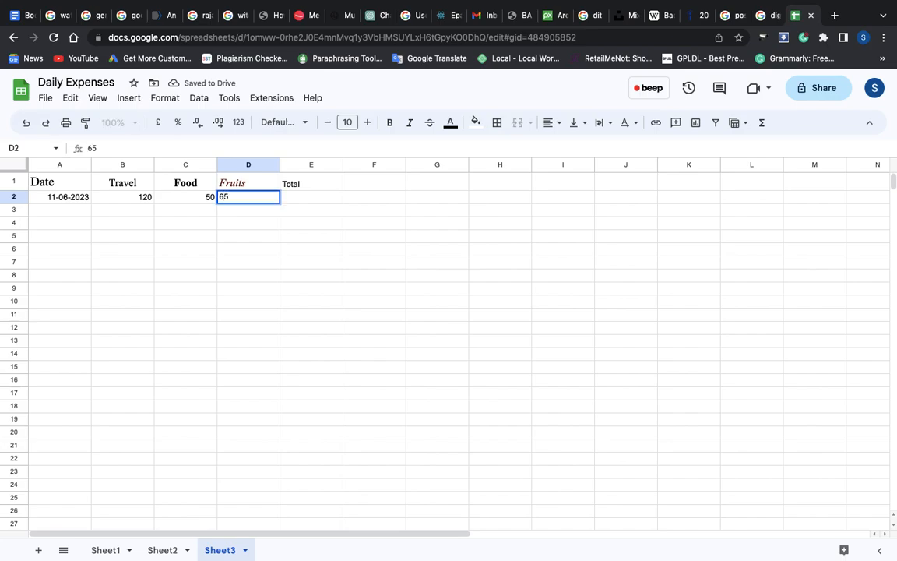
{"action": "key", "text": "Tab"}
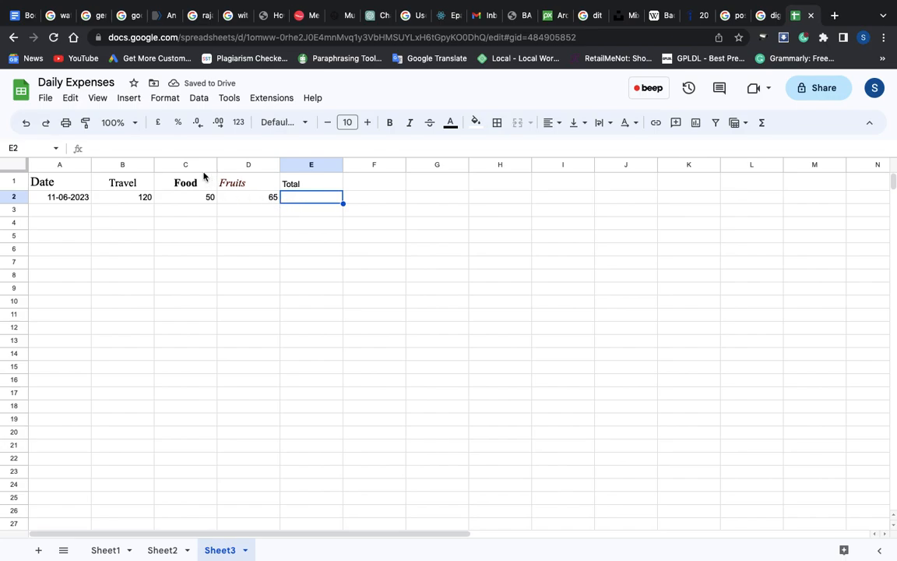
Total the Travel, Food and Fruits expenses in cell E2 with the function =SUM(120,50,65)
{"action": "left_click", "coordinate": [131, 102]}
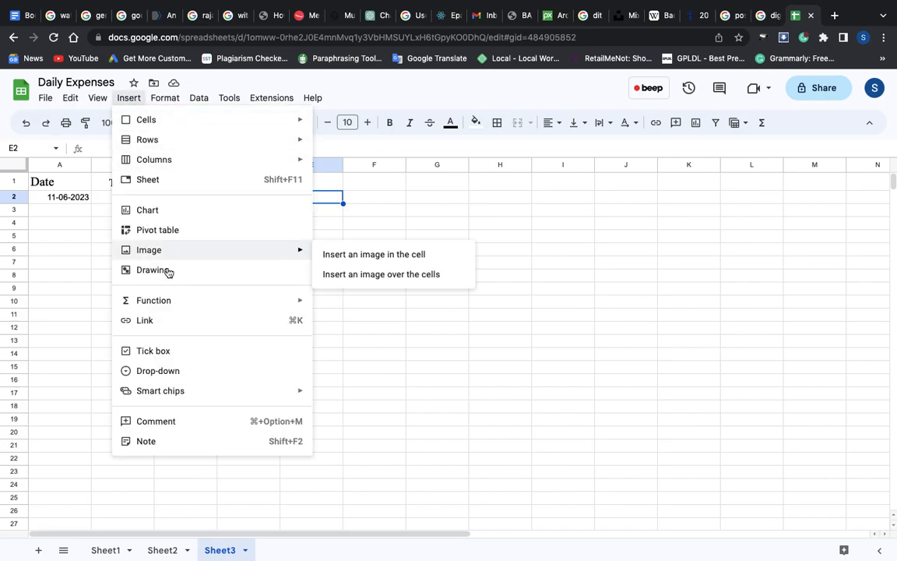
{"action": "mouse_move", "coordinate": [207, 303]}
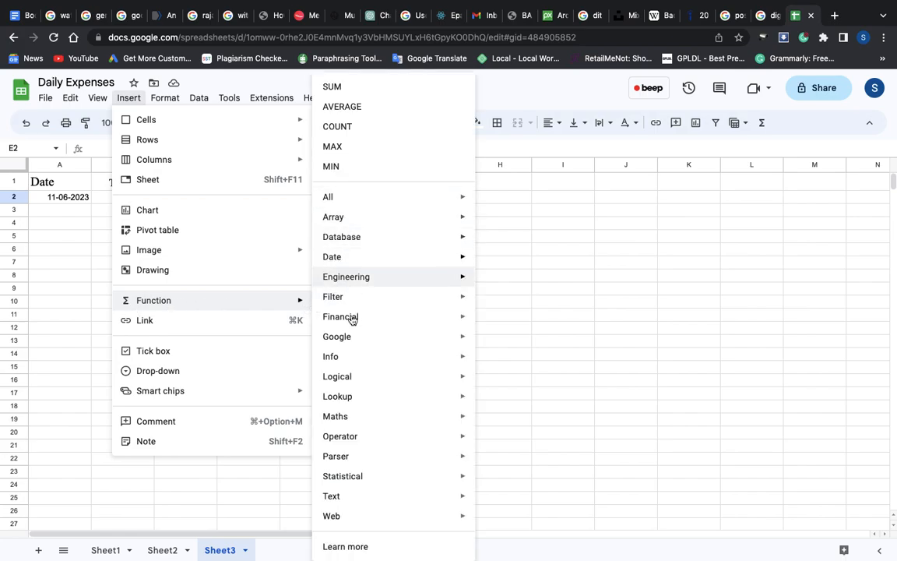
{"action": "mouse_move", "coordinate": [341, 455]}
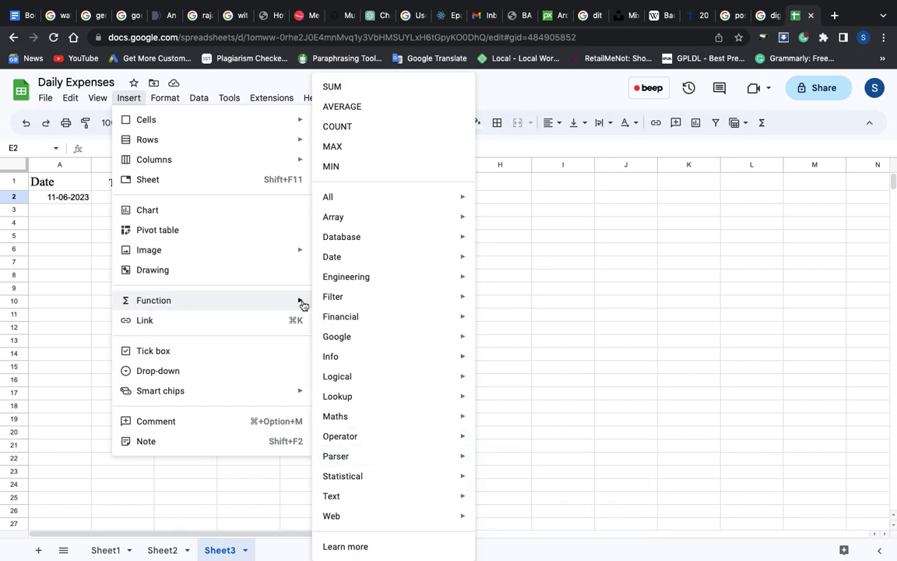
{"action": "left_click", "coordinate": [352, 90]}
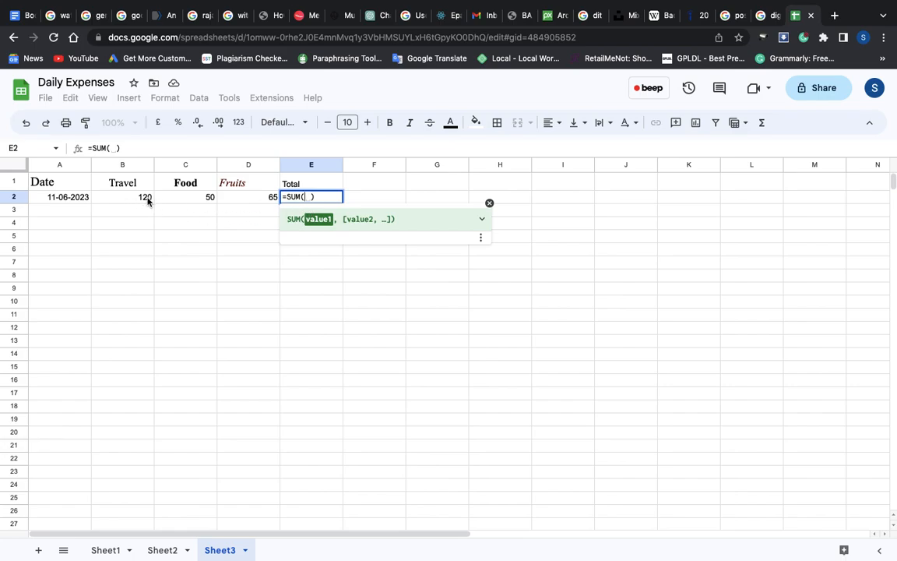
{"action": "type", "text": "120"}
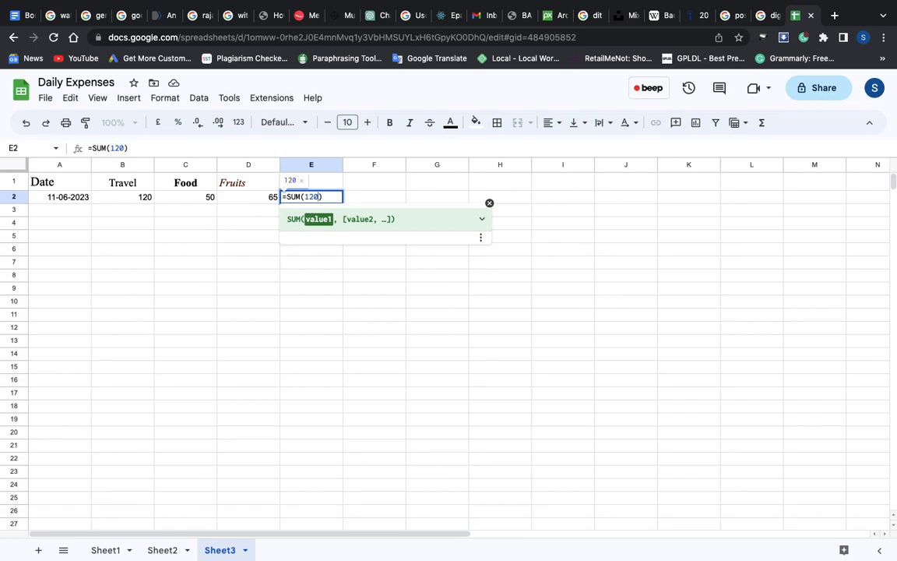
{"action": "type", "text": ","}
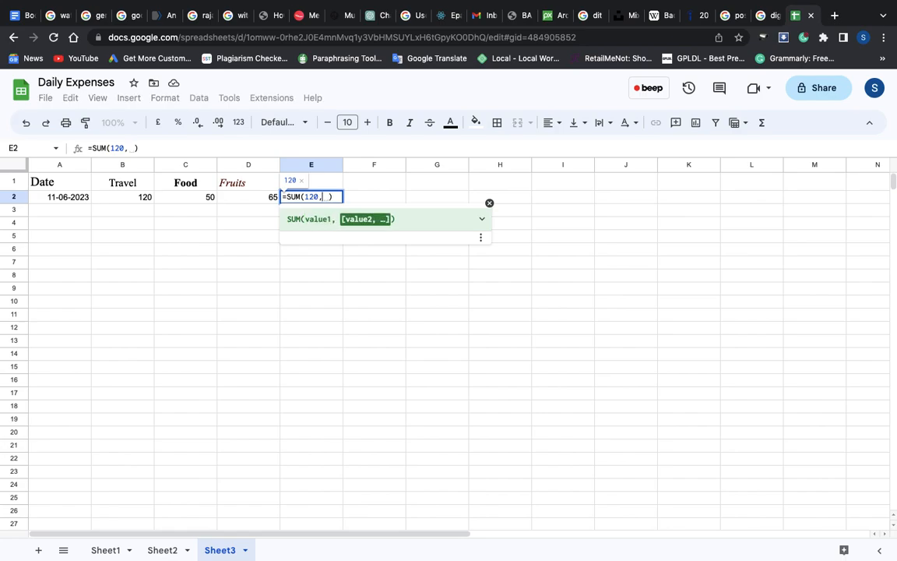
{"action": "key", "text": "BackSpace"}
{"action": "type", "text": "50"}
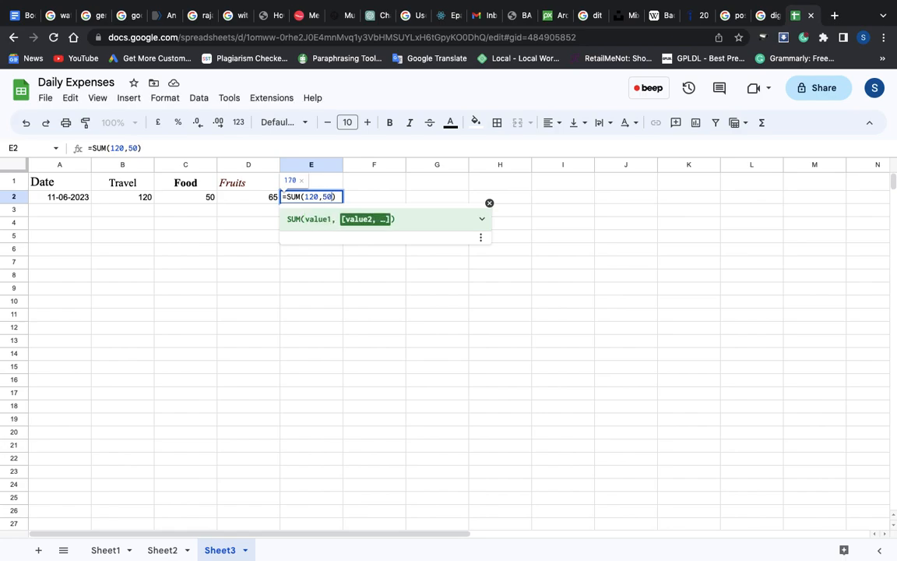
{"action": "type", "text": ","}
{"action": "key", "text": "BackSpace"}
{"action": "type", "text": "65"}
{"action": "key", "text": "Return"}
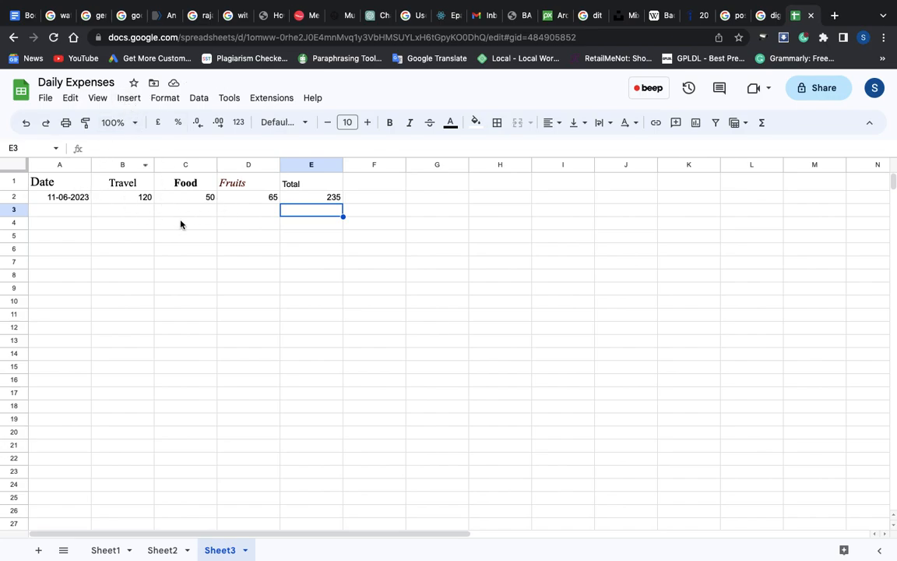
{"action": "left_click", "coordinate": [334, 199]}
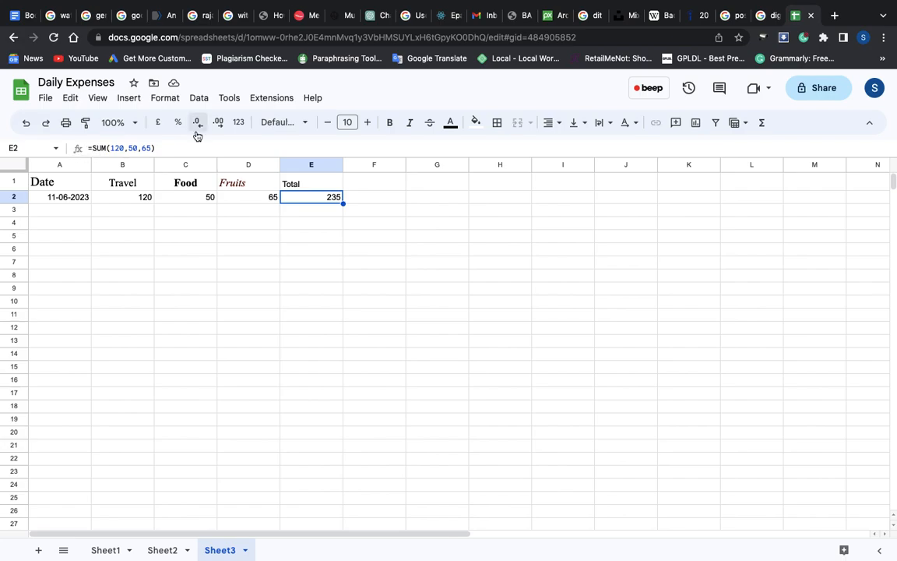
{"action": "left_click", "coordinate": [77, 213]}
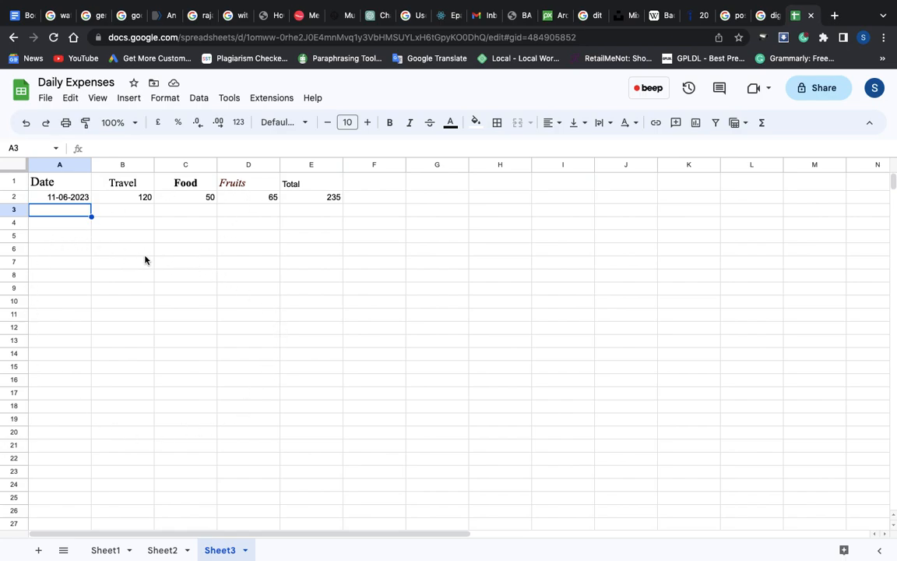
{"action": "left_click", "coordinate": [130, 101]}
{"action": "mouse_move", "coordinate": [176, 298]}
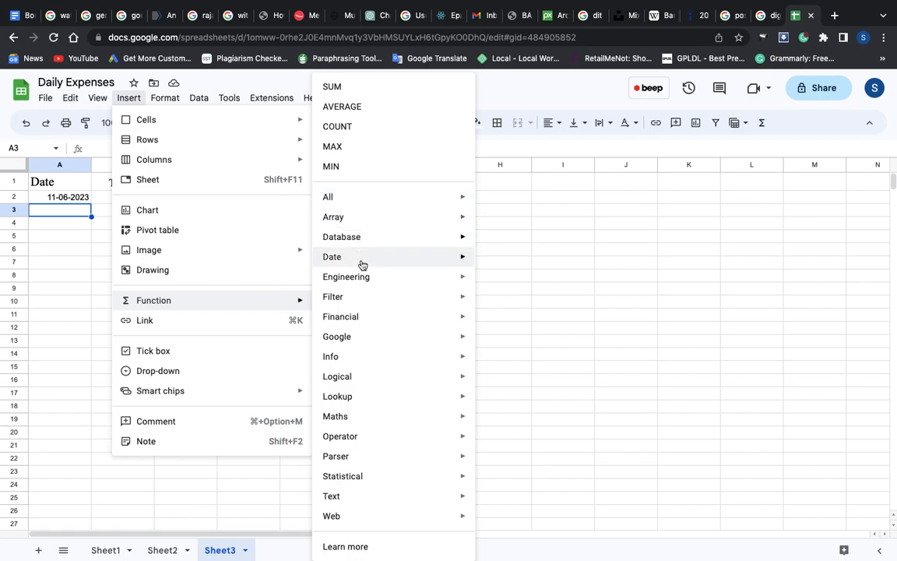
{"action": "left_click", "coordinate": [510, 278]}
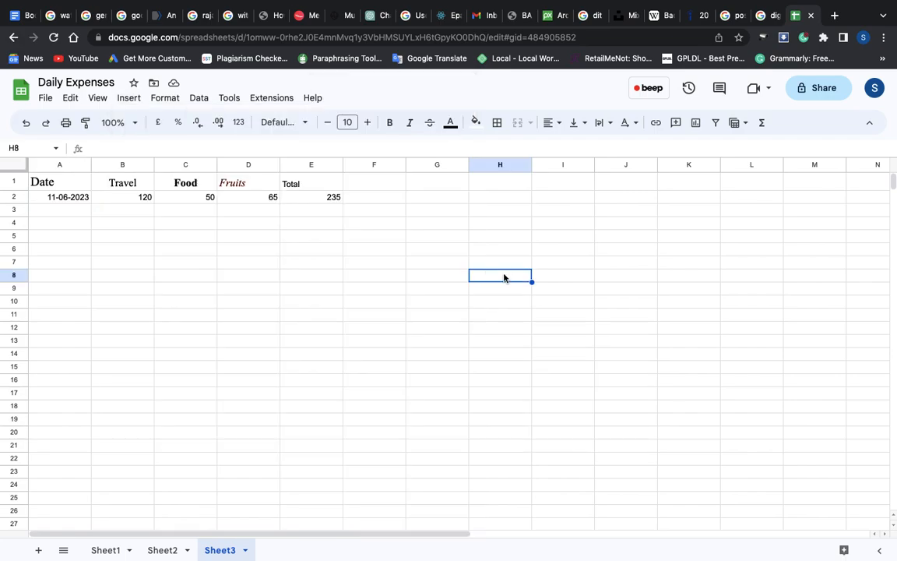
{"action": "left_click", "coordinate": [262, 224]}
{"action": "left_click", "coordinate": [206, 211]}
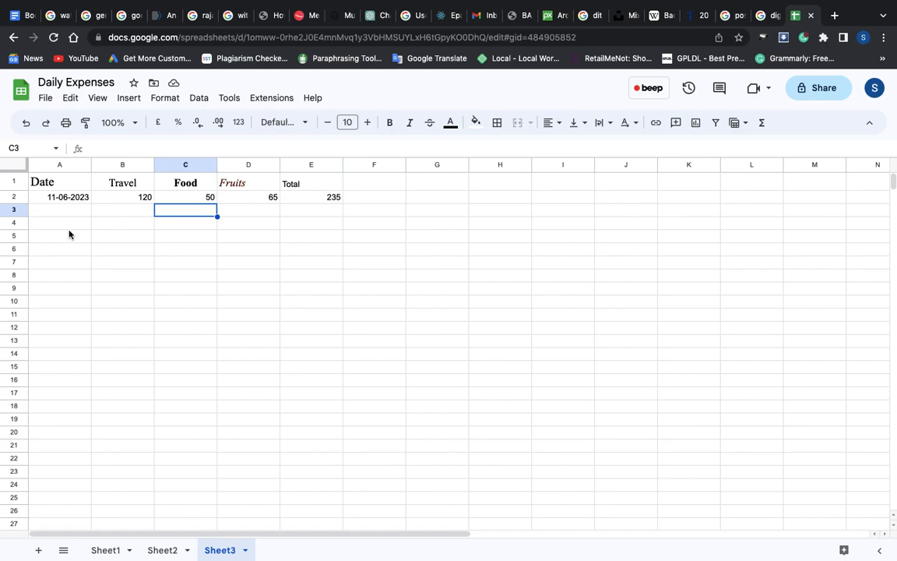
{"action": "left_click", "coordinate": [84, 212]}
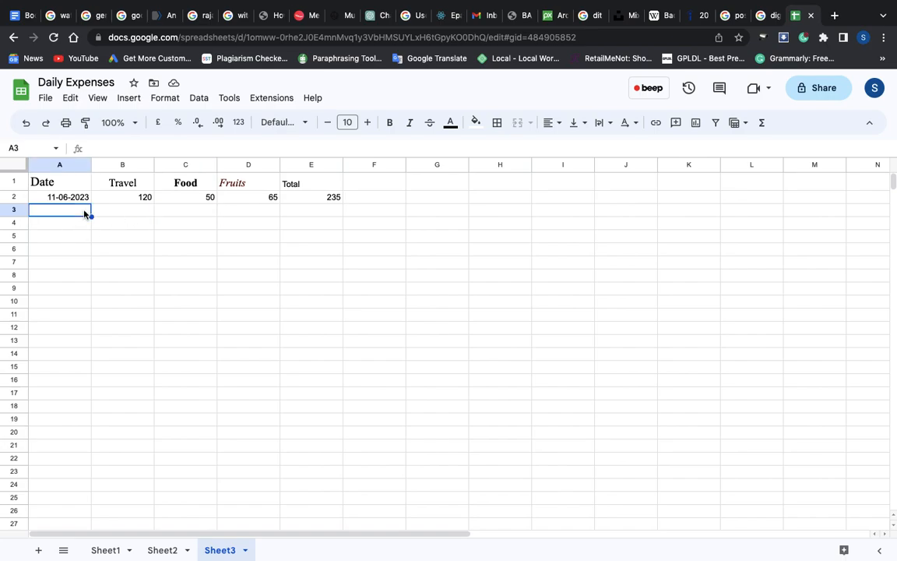
{"action": "key", "text": "Down"}
{"action": "key", "text": "Down"}
{"action": "key", "text": "Down"}
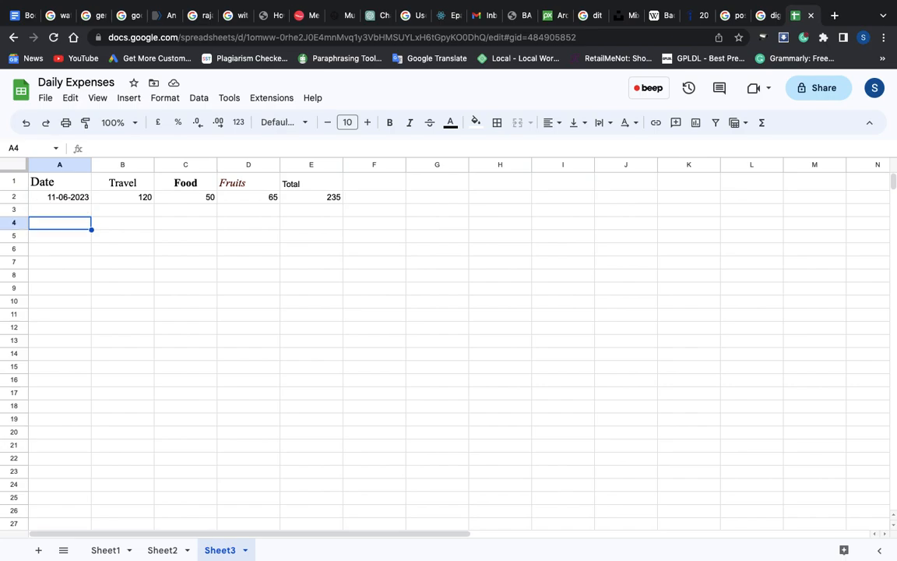
{"action": "key", "text": "Down"}
{"action": "key", "text": "Down"}
{"action": "key", "text": "Down"}
{"action": "key", "text": "Down"}
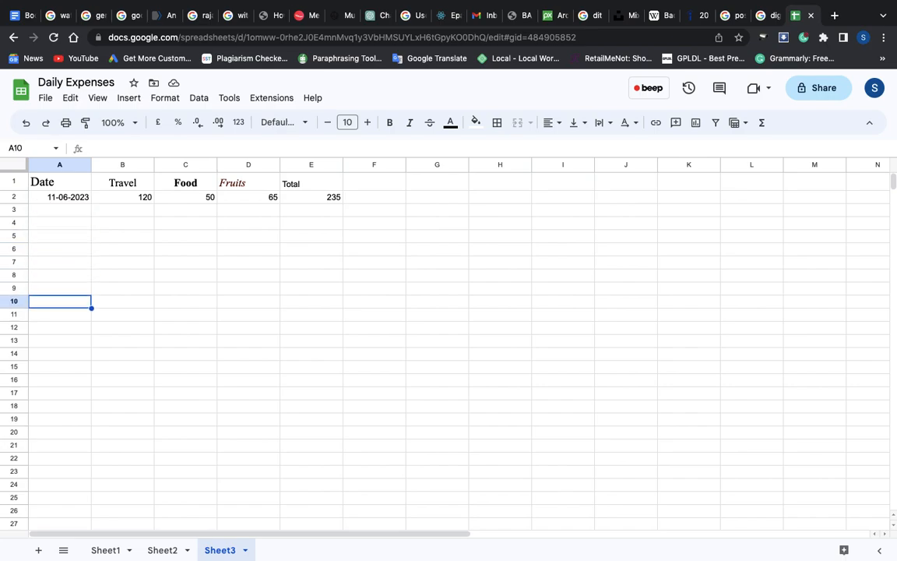
{"action": "key", "text": "Up"}
{"action": "key", "text": "Up"}
{"action": "key", "text": "Up"}
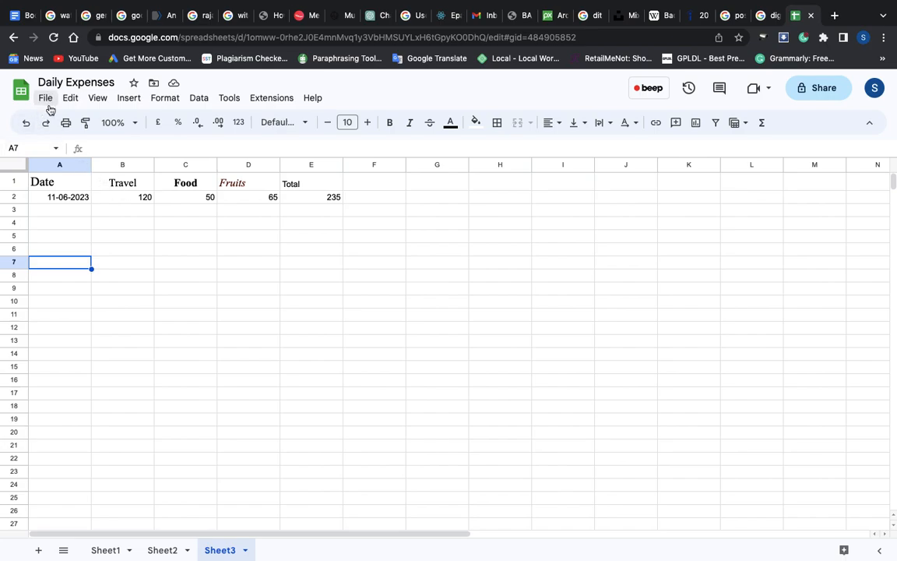
View the contents of Sheet1 and Sheet2 and return to Sheet3
{"action": "left_click", "coordinate": [118, 553]}
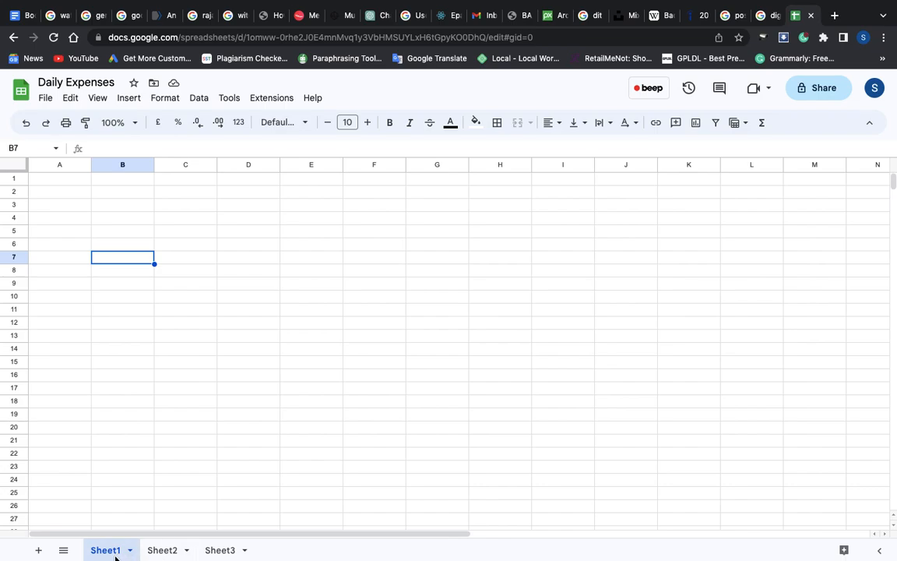
{"action": "left_click", "coordinate": [173, 551]}
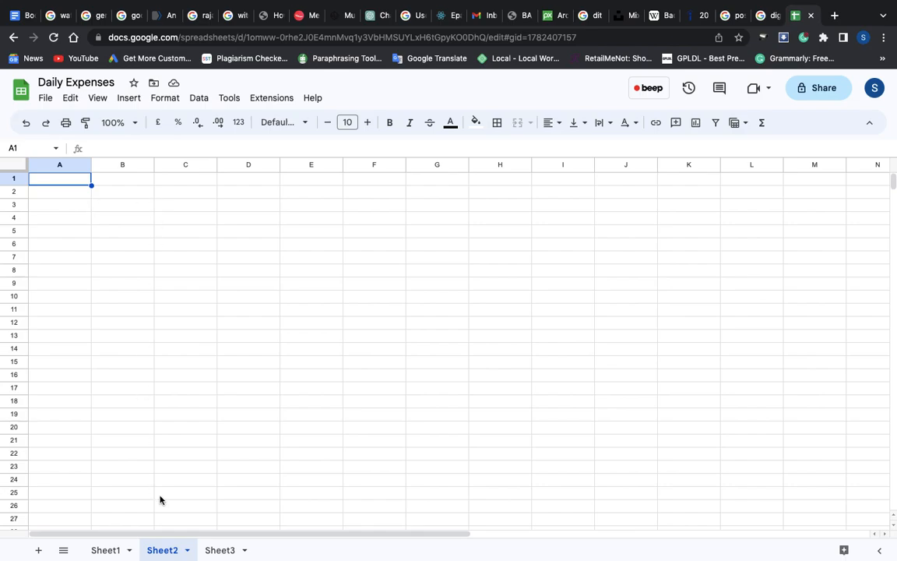
{"action": "left_click", "coordinate": [220, 552]}
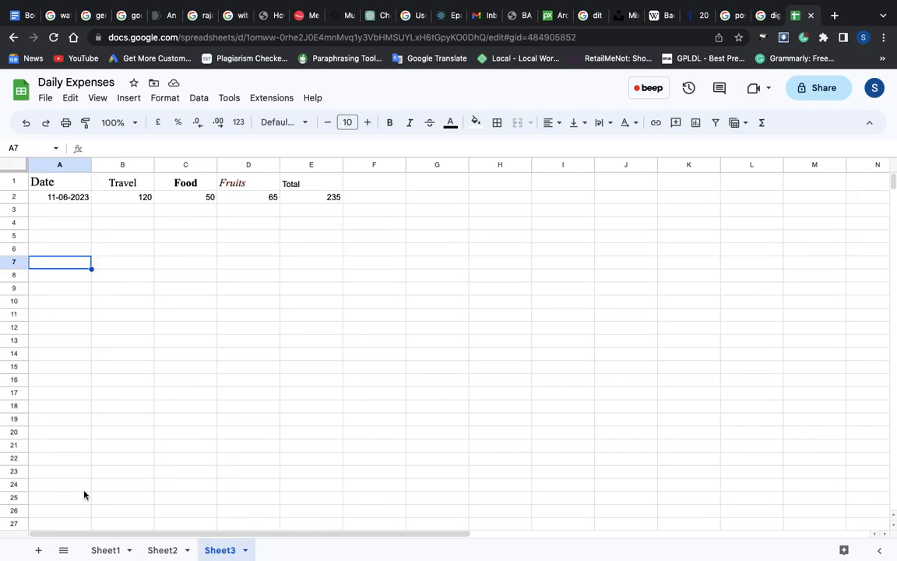
Download the Daily Expenses spreadsheet as a Microsoft Excel (.xlsx) file
{"action": "left_click", "coordinate": [46, 98]}
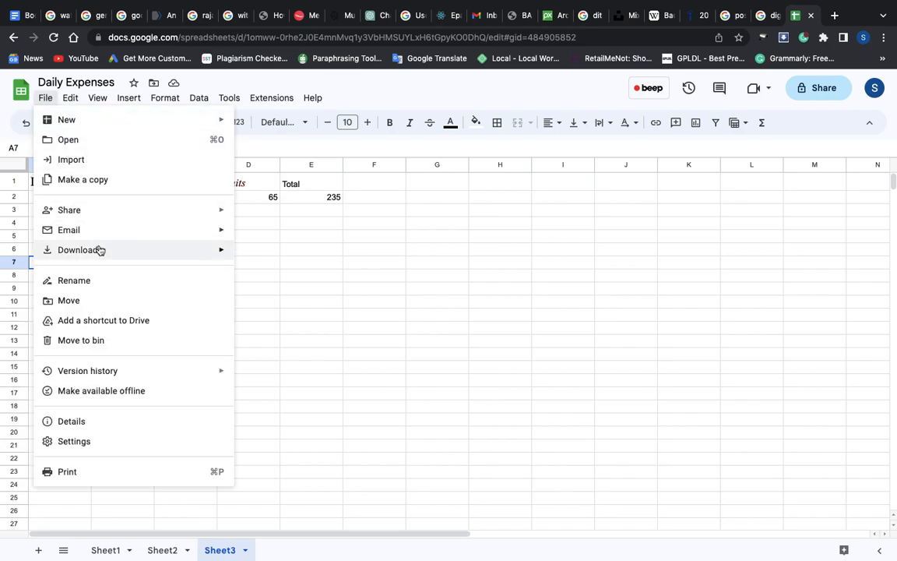
{"action": "mouse_move", "coordinate": [214, 252]}
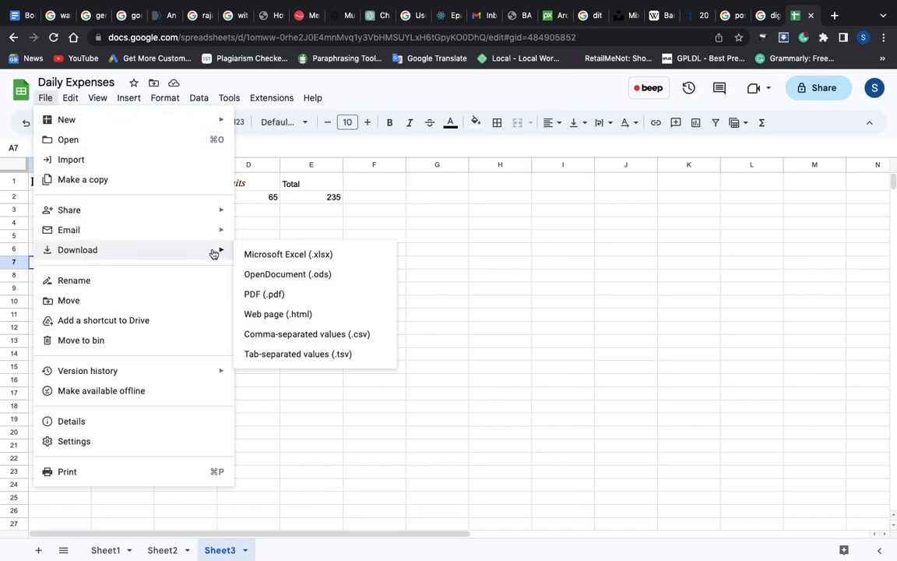
{"action": "left_click", "coordinate": [272, 255]}
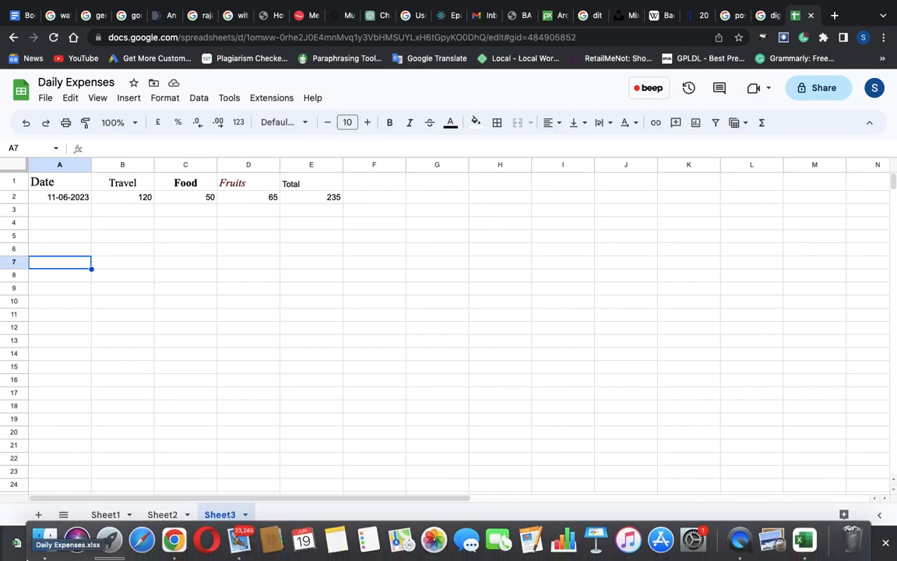
Switch to Finder, search file names for "Daily Expense" and open the downloaded Daily Expenses.xlsx in Excel
{"action": "left_click", "coordinate": [45, 541]}
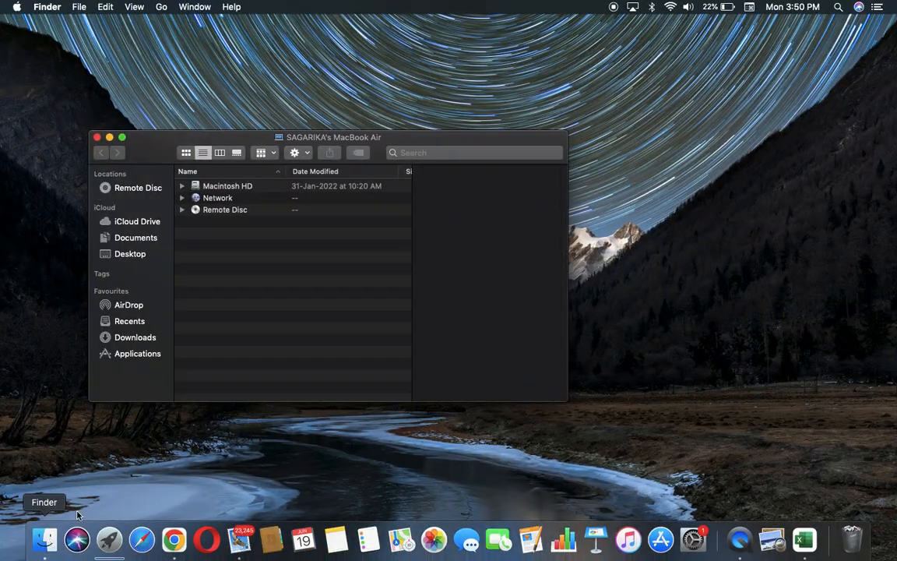
{"action": "left_click", "coordinate": [140, 340]}
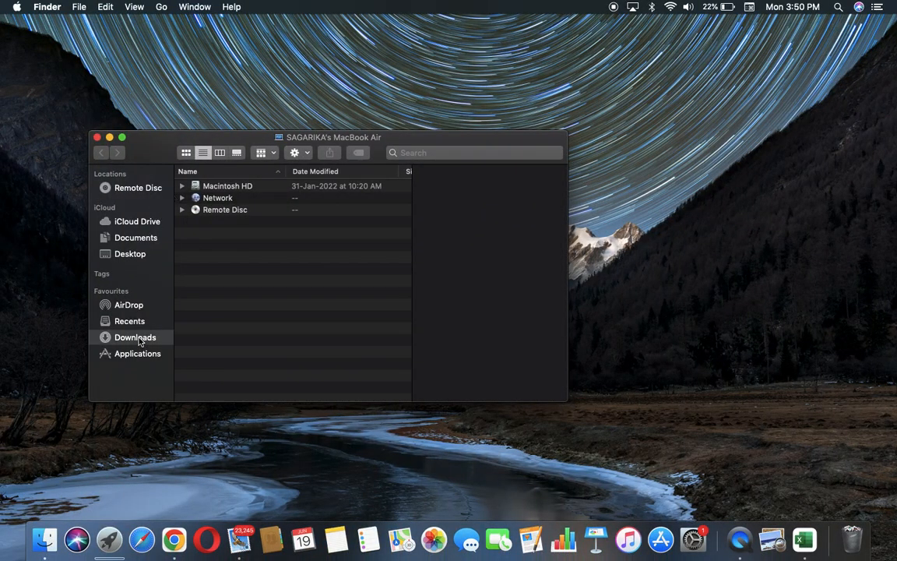
{"action": "left_click", "coordinate": [458, 153]}
{"action": "type", "text": "Dai"}
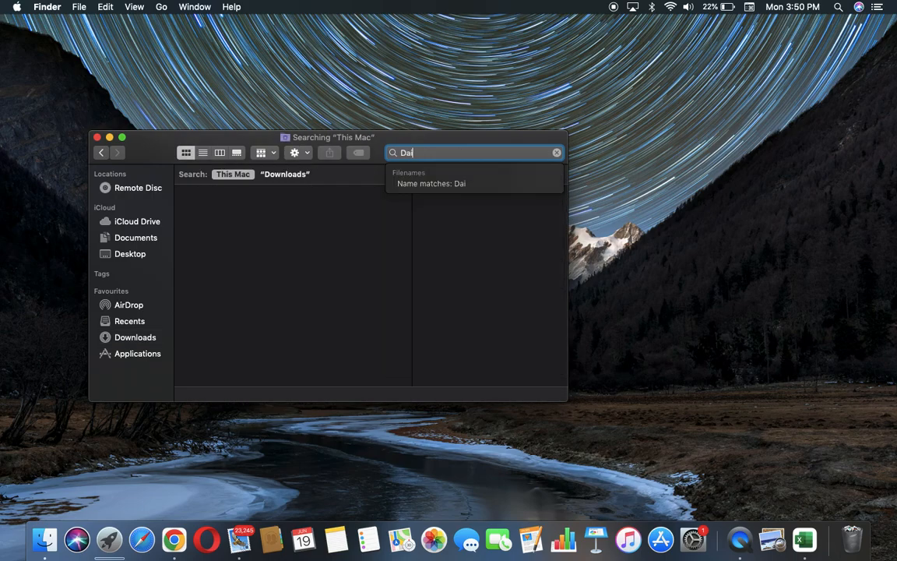
{"action": "type", "text": "ly Expense"}
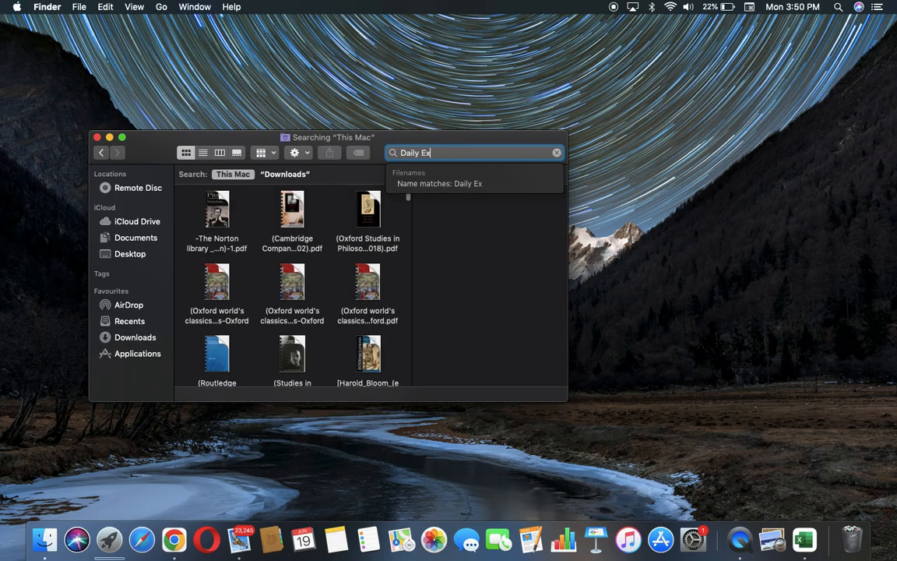
{"action": "left_click", "coordinate": [497, 184]}
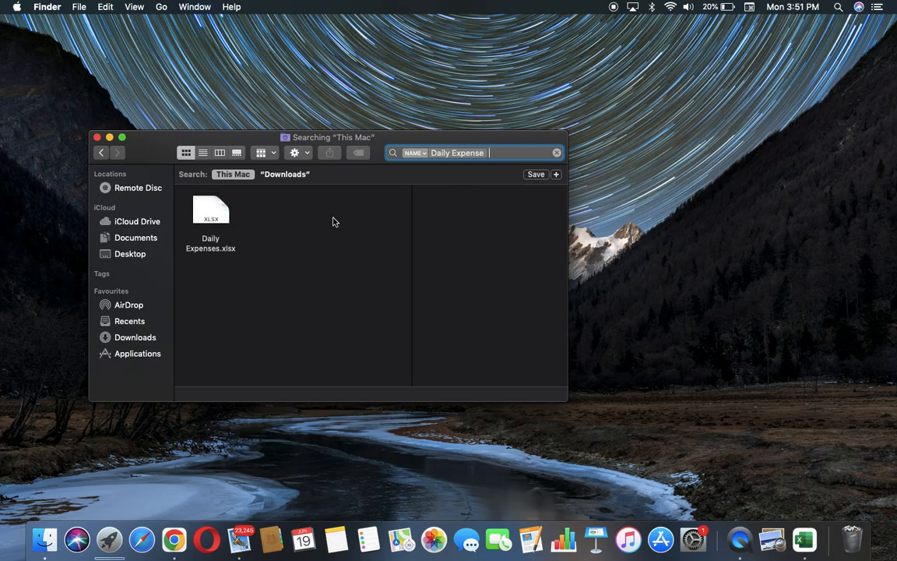
{"action": "left_click", "coordinate": [218, 220]}
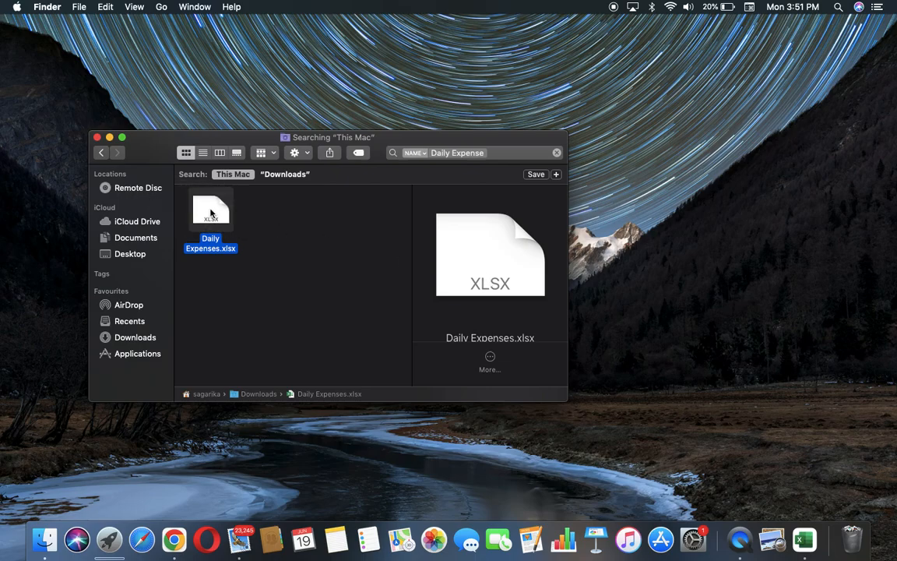
{"action": "left_click", "coordinate": [97, 138]}
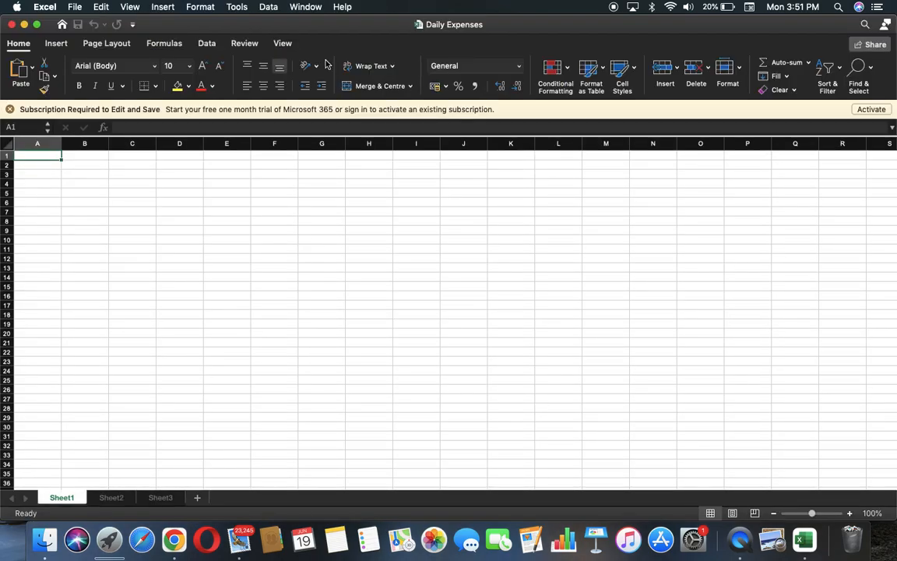
Examine Sheet2, Sheet3 and the Total formula in cell E2 of the downloaded workbook, and close it
{"action": "left_click", "coordinate": [114, 499]}
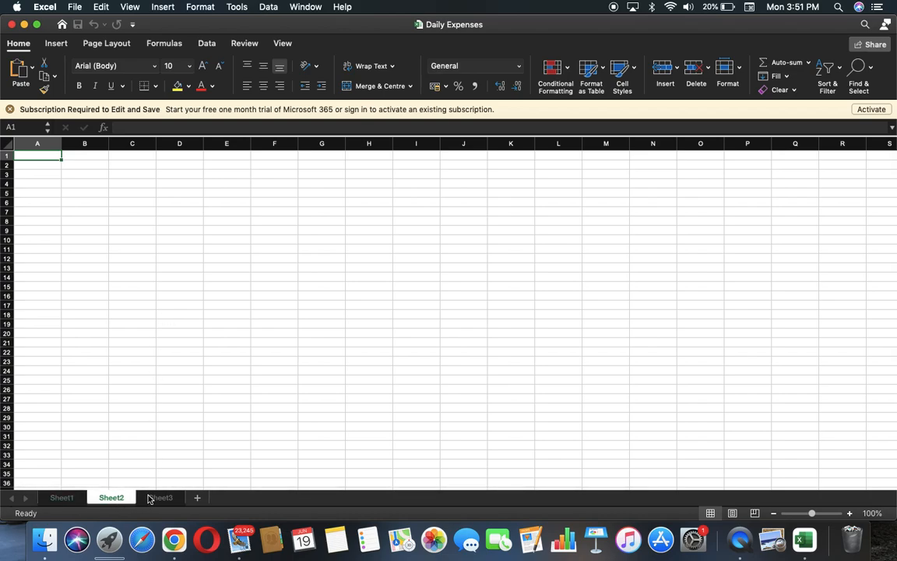
{"action": "left_click", "coordinate": [149, 498]}
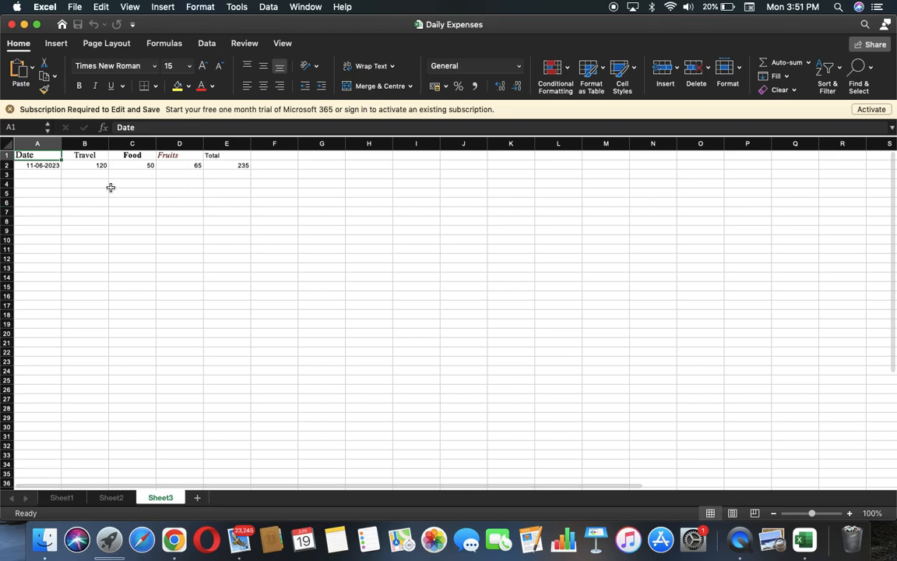
{"action": "left_click", "coordinate": [234, 166]}
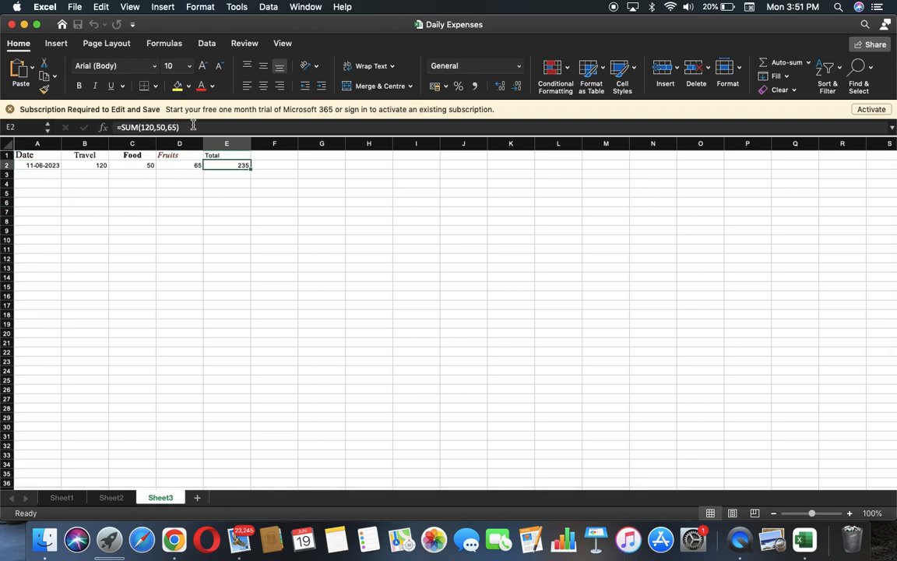
{"action": "left_click", "coordinate": [12, 24]}
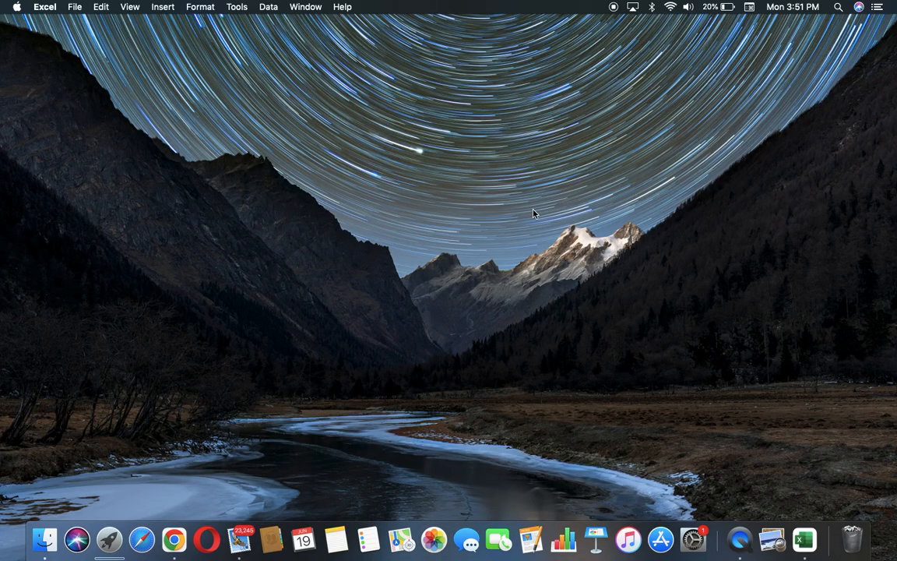